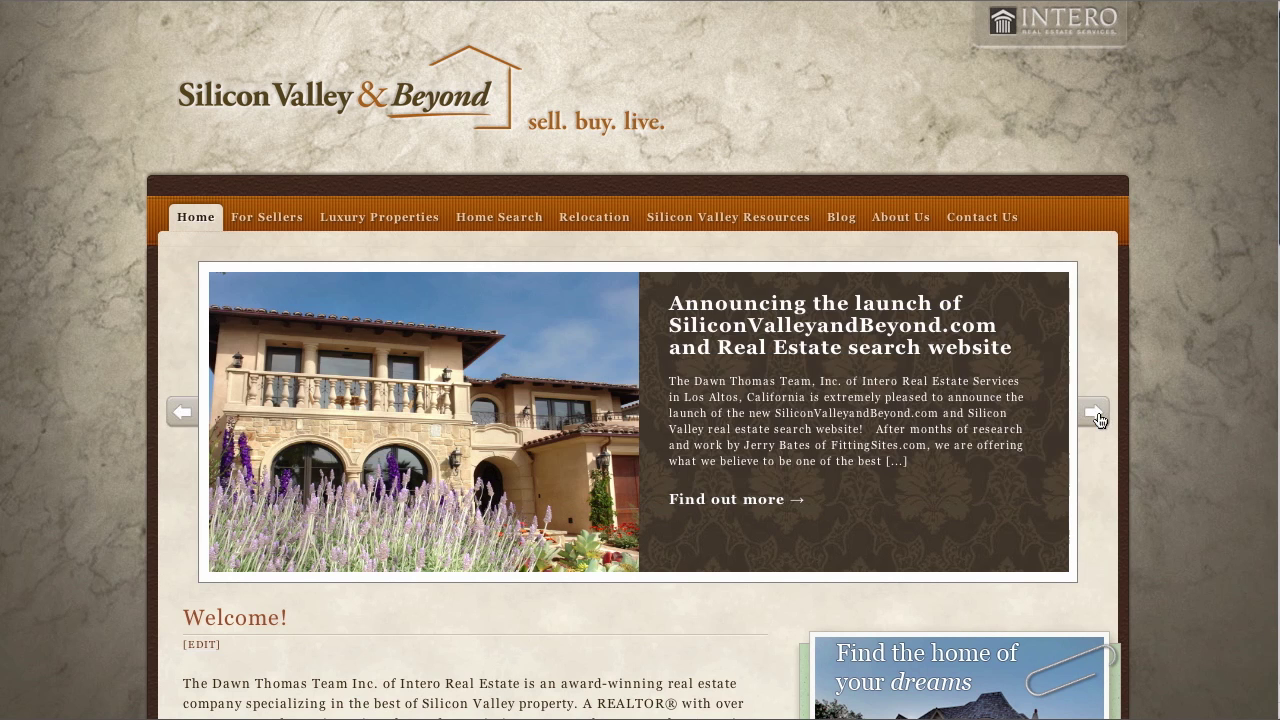
Step: Browse through the featured articles in the home page slideshow
{"action": "left_click", "coordinate": [1096, 414]}
{"action": "left_click", "coordinate": [1096, 414]}
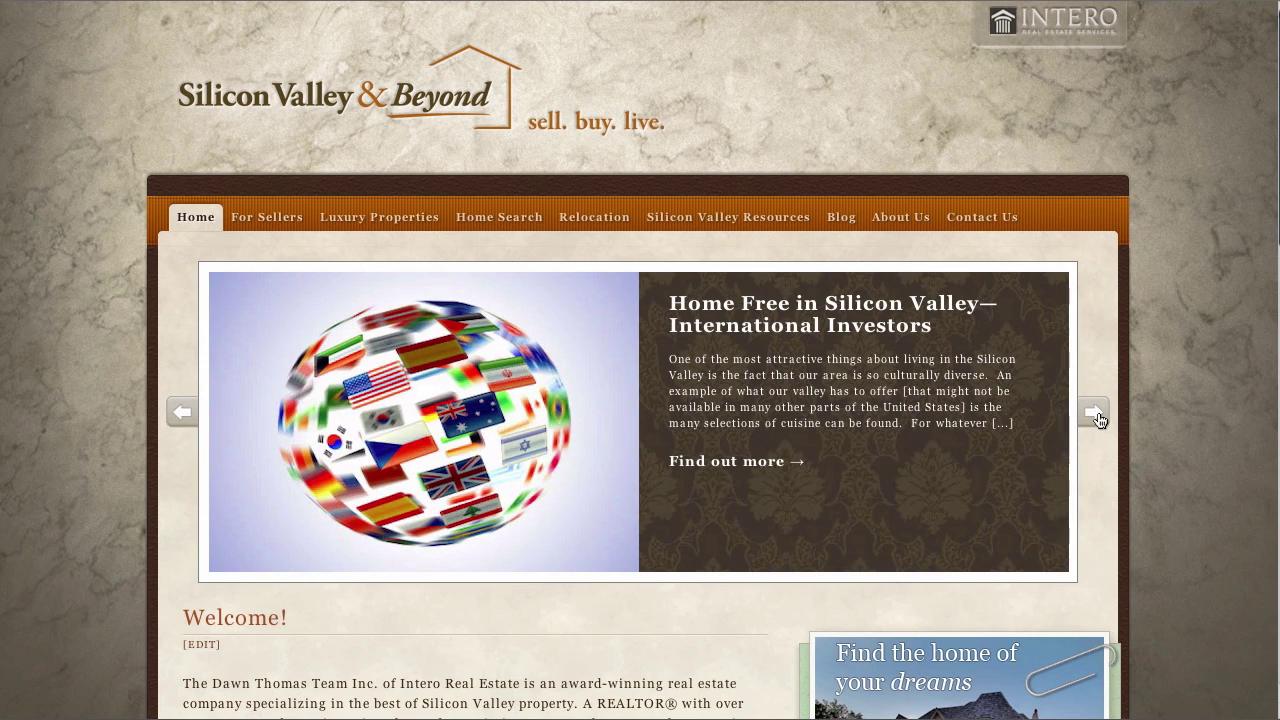
{"action": "left_click", "coordinate": [1096, 414]}
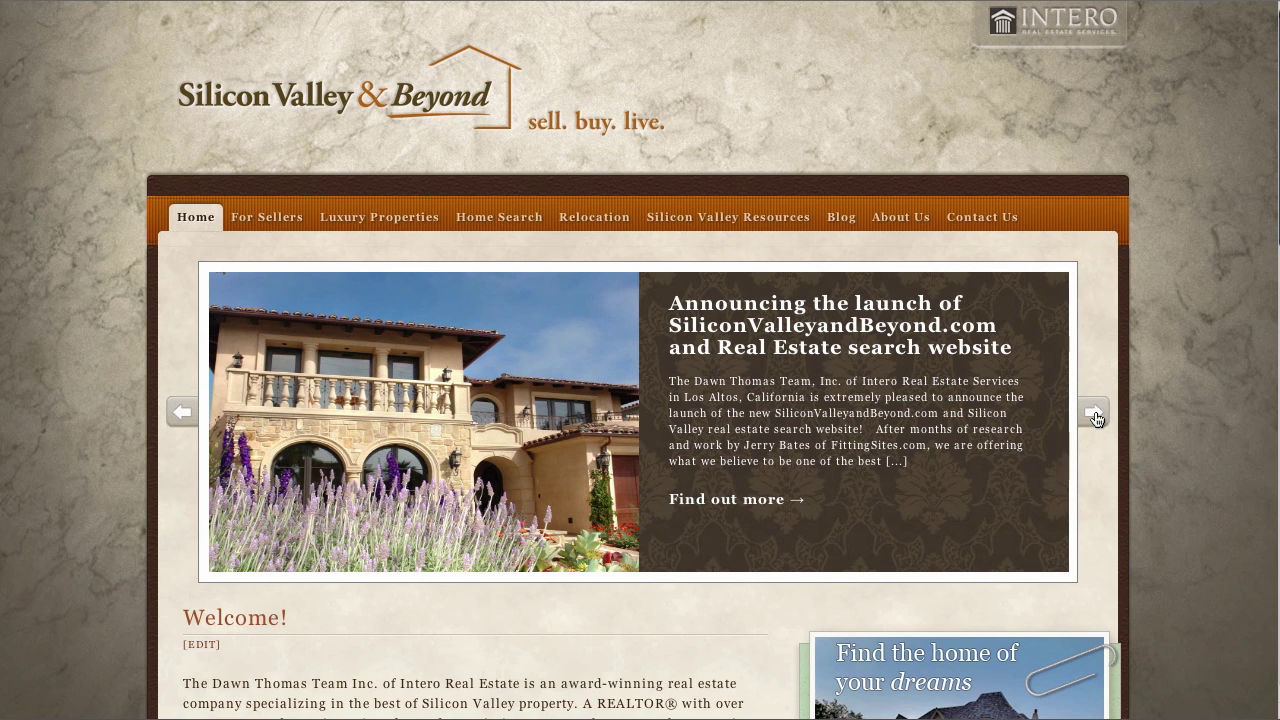
{"action": "left_click", "coordinate": [1096, 414]}
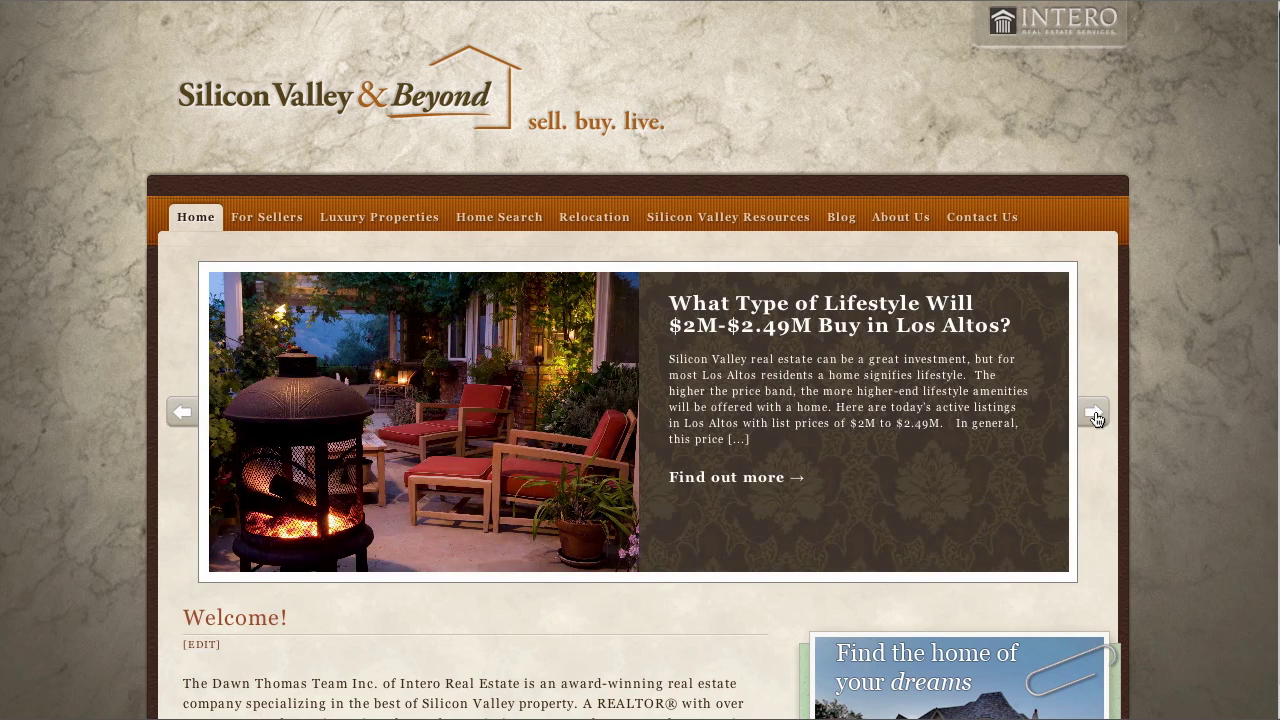
{"action": "left_click", "coordinate": [1096, 414]}
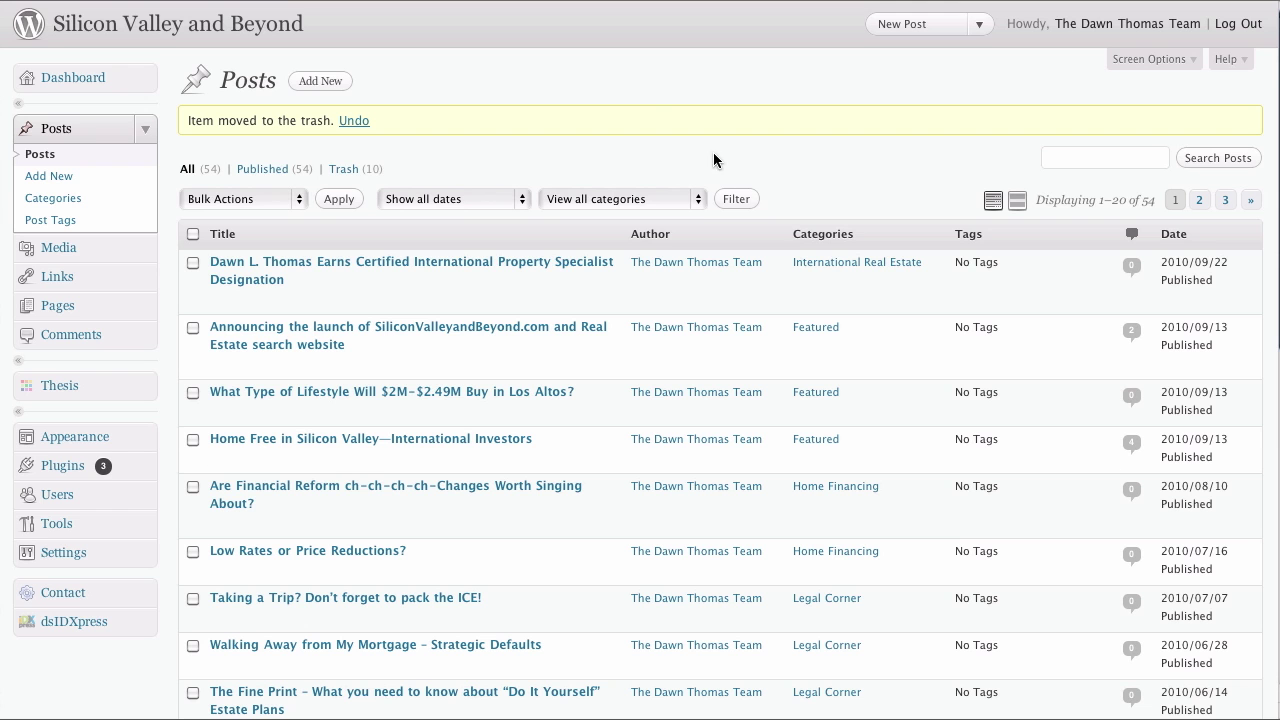
Step: Create a new post and title it "Great New Home!" with the text copied from IDXtext.rtf
{"action": "left_click", "coordinate": [331, 83]}
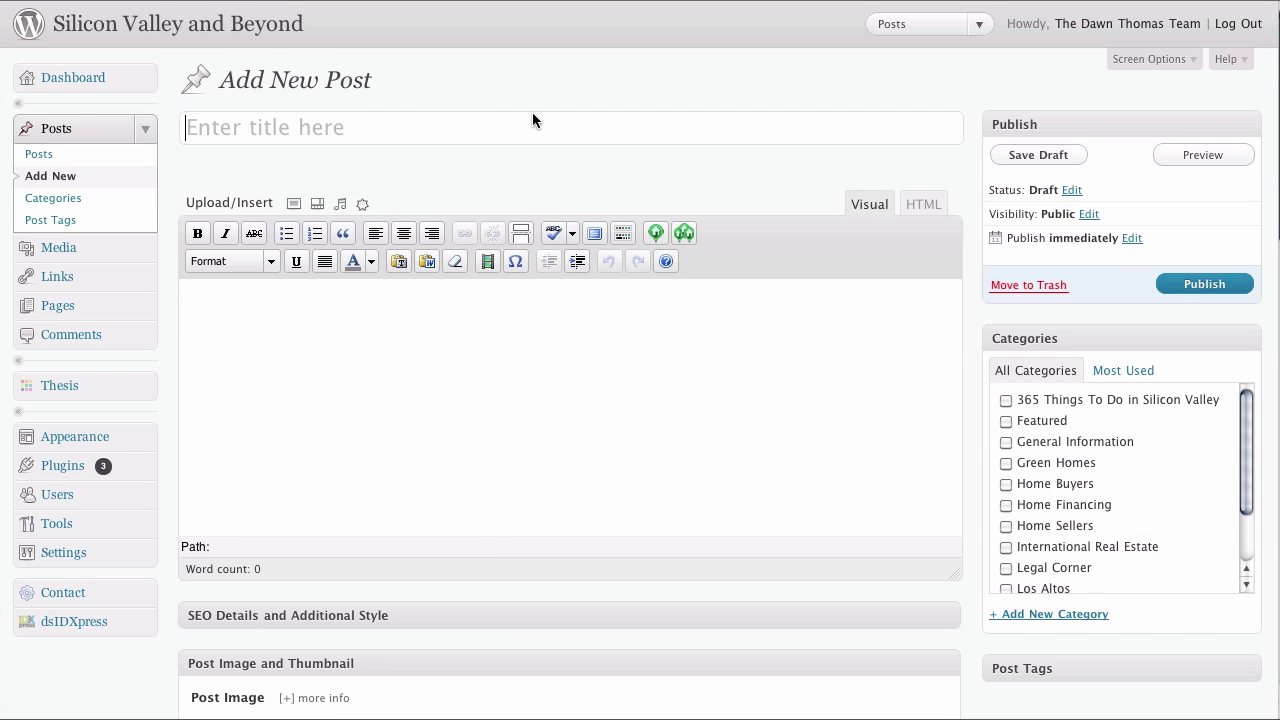
{"action": "key", "text": "super+Tab"}
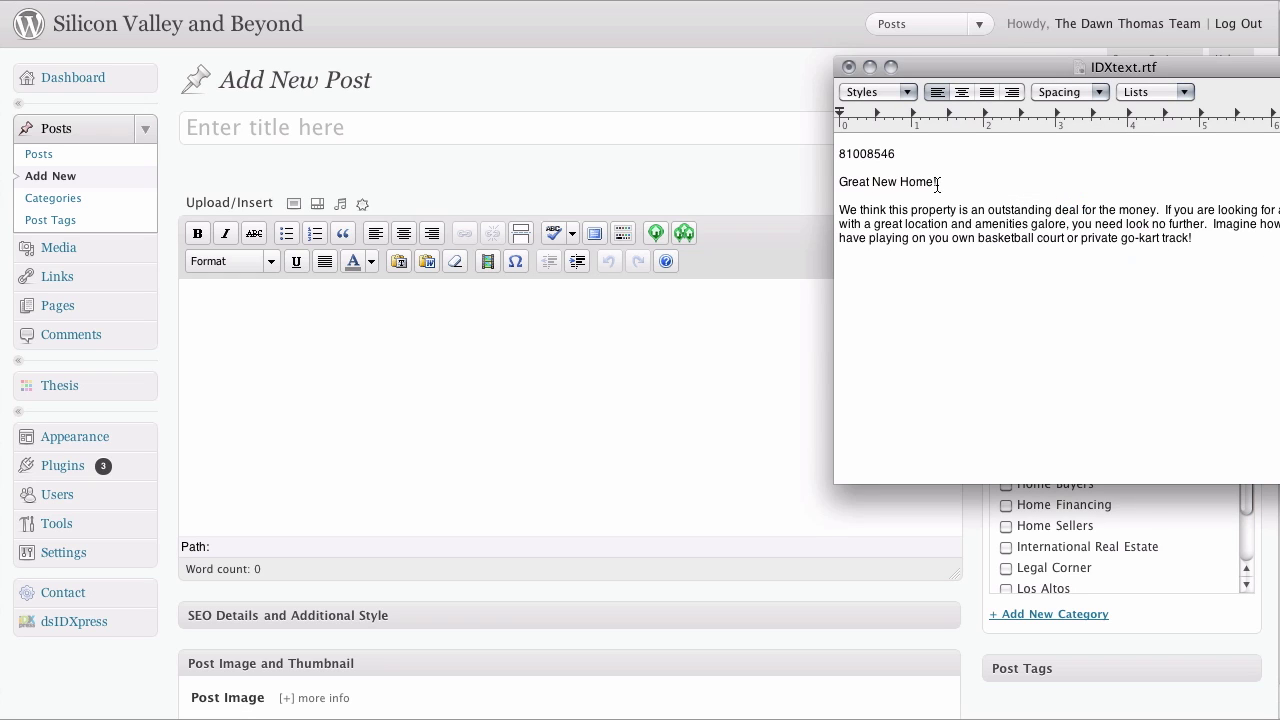
{"action": "left_click_drag", "start_coordinate": [936, 182], "coordinate": [828, 190]}
{"action": "key", "text": "super+c"}
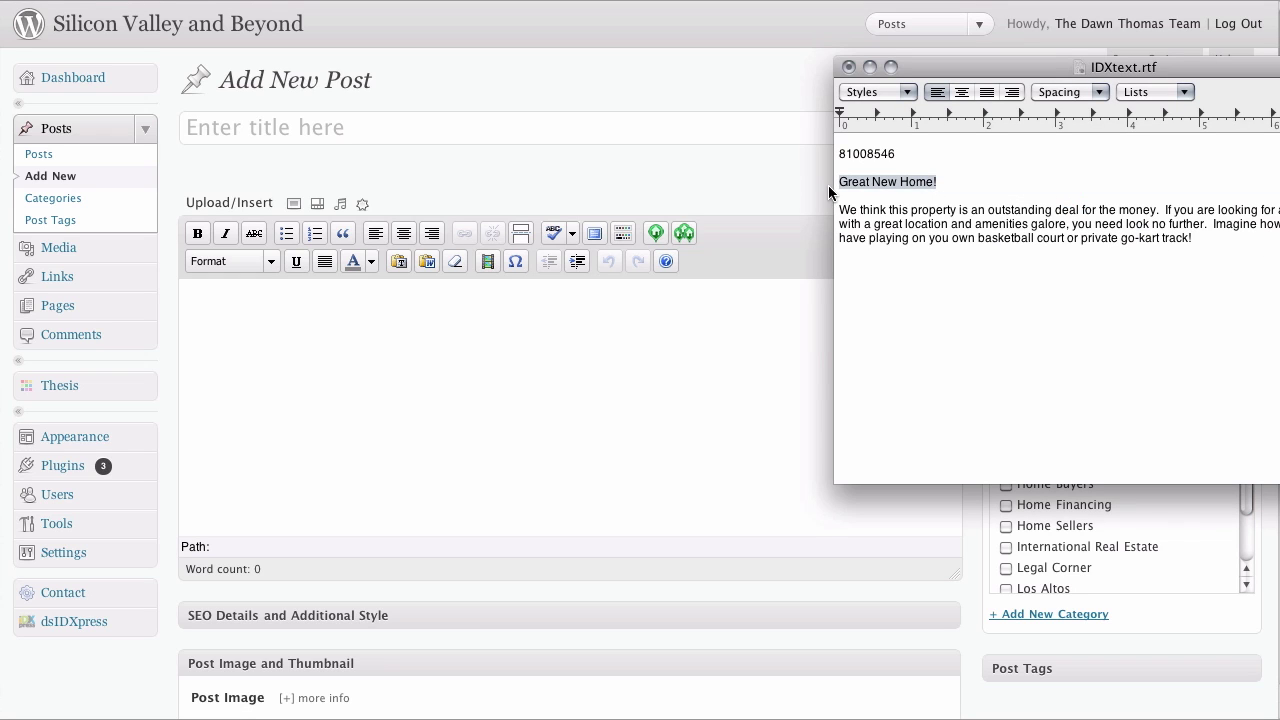
{"action": "left_click", "coordinate": [407, 140]}
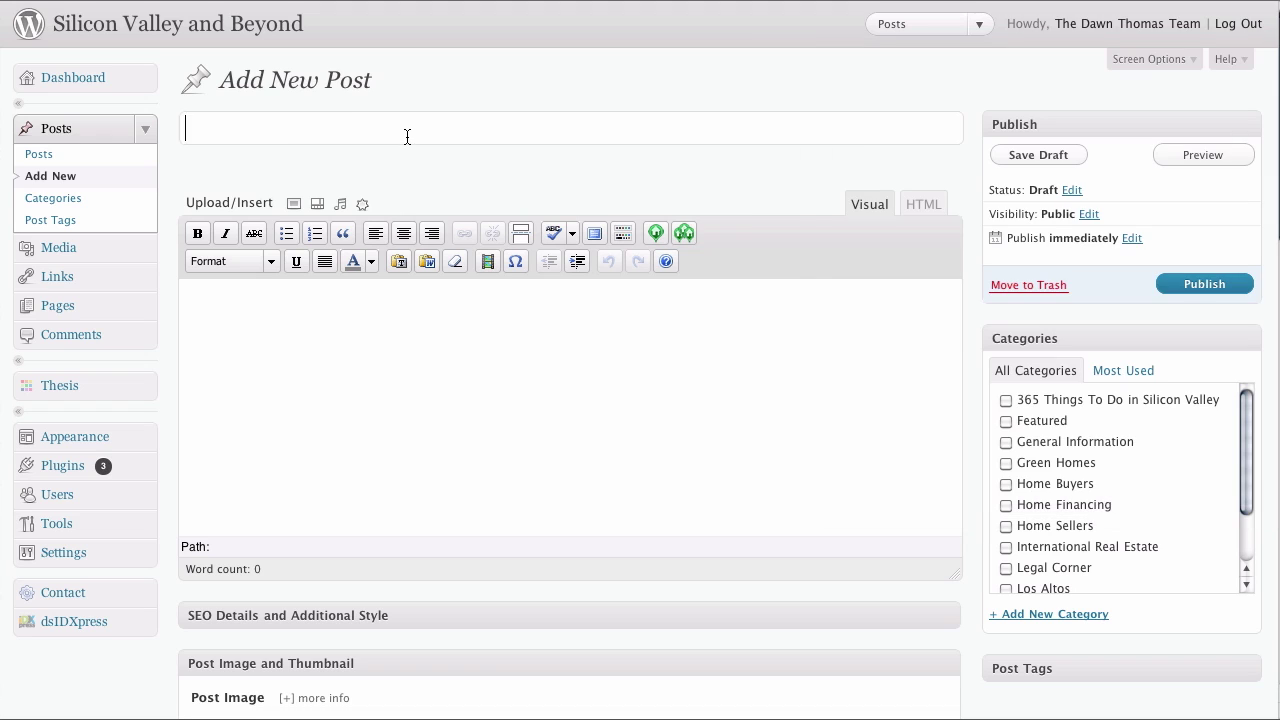
{"action": "key", "text": "super+v"}
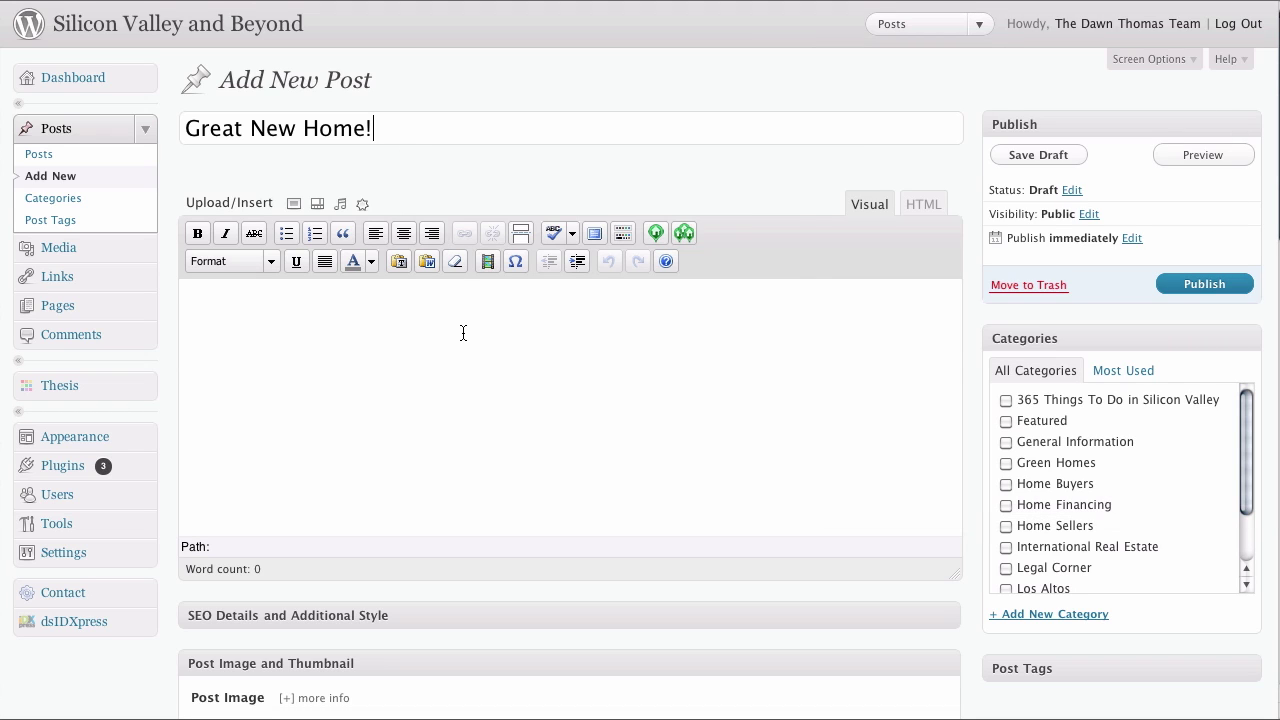
Step: Insert the property description paragraph from IDXtext.rtf into the post body as plain text, keeping line breaks
{"action": "left_click", "coordinate": [460, 331]}
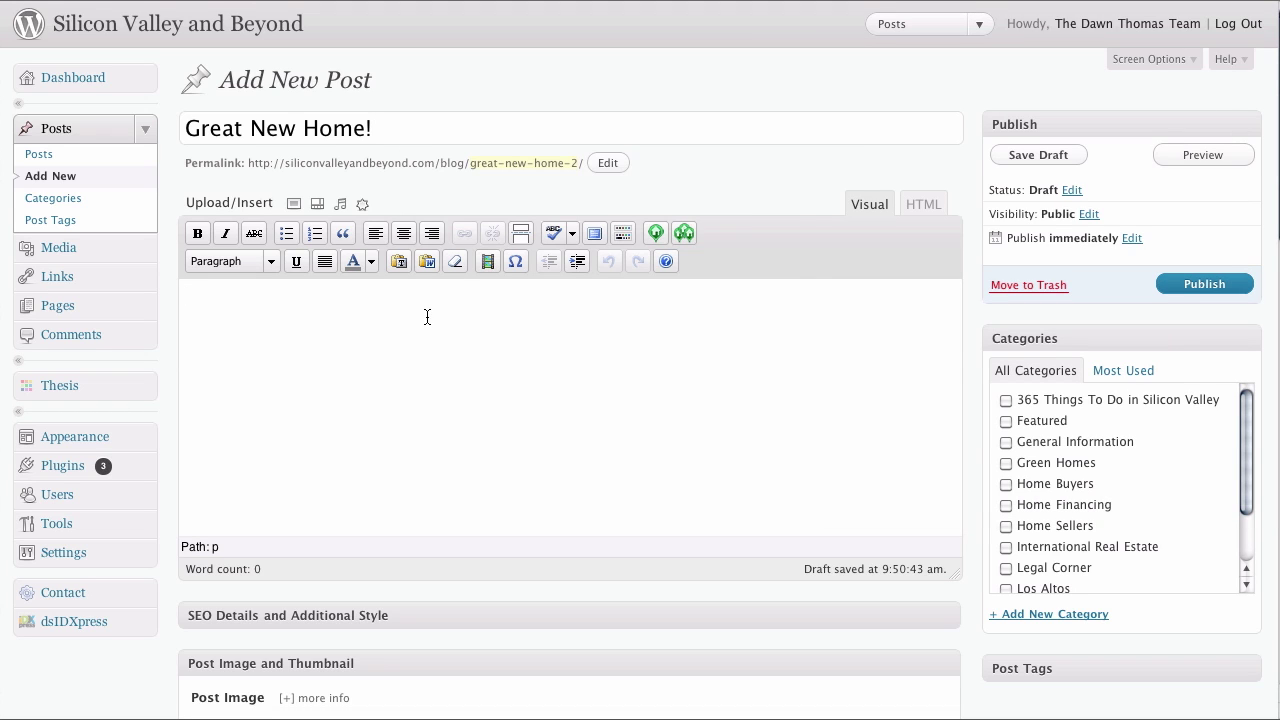
{"action": "left_click", "coordinate": [397, 262]}
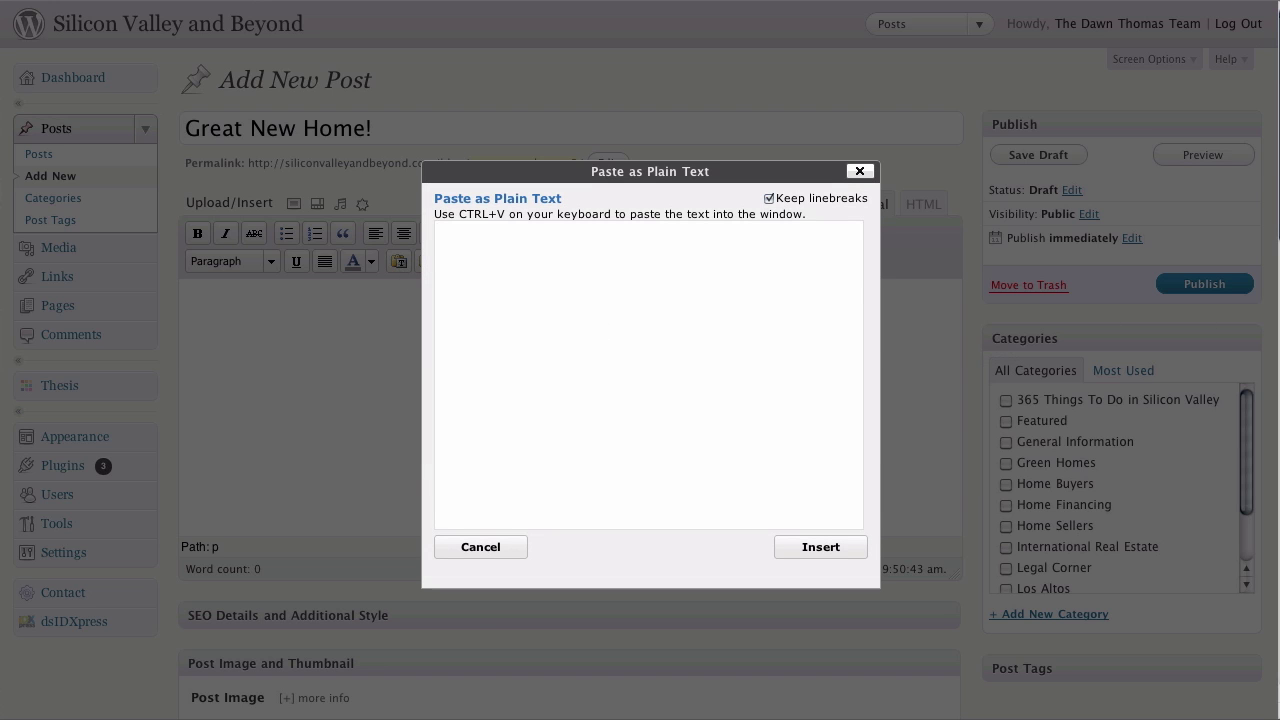
{"action": "key", "text": "super+Tab"}
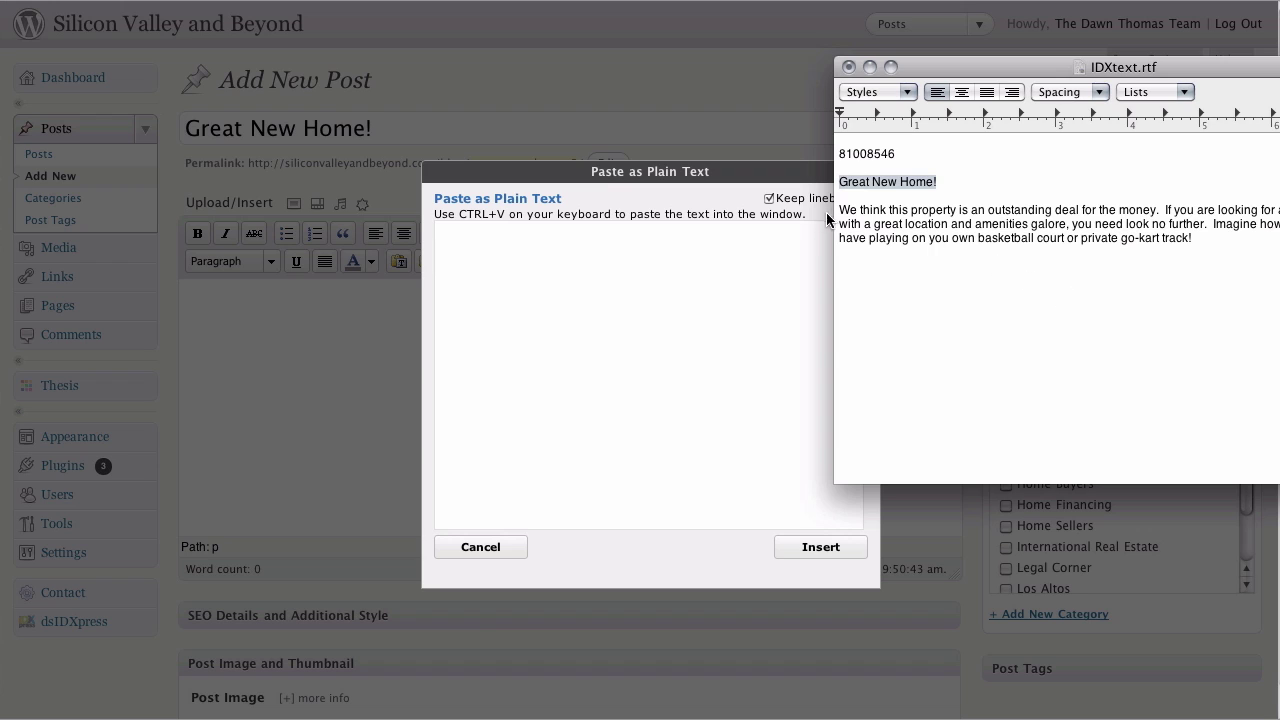
{"action": "left_click_drag", "start_coordinate": [839, 210], "coordinate": [1146, 272]}
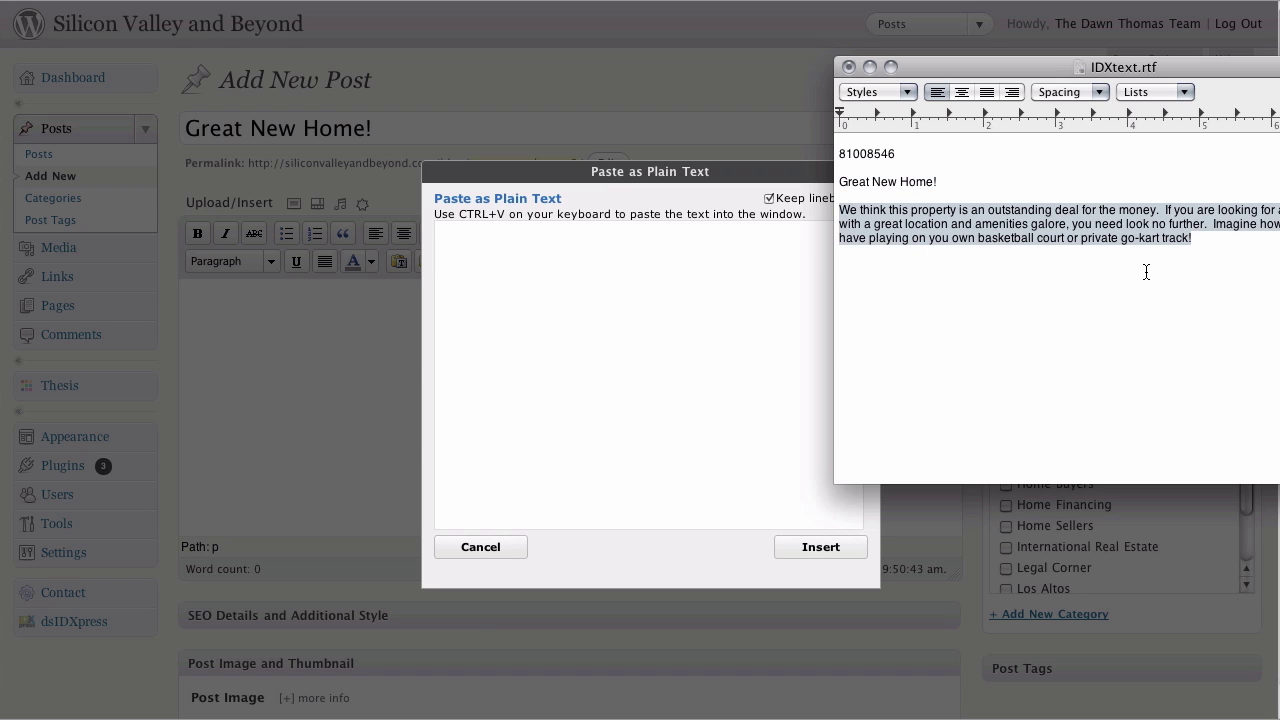
{"action": "left_click", "coordinate": [768, 420]}
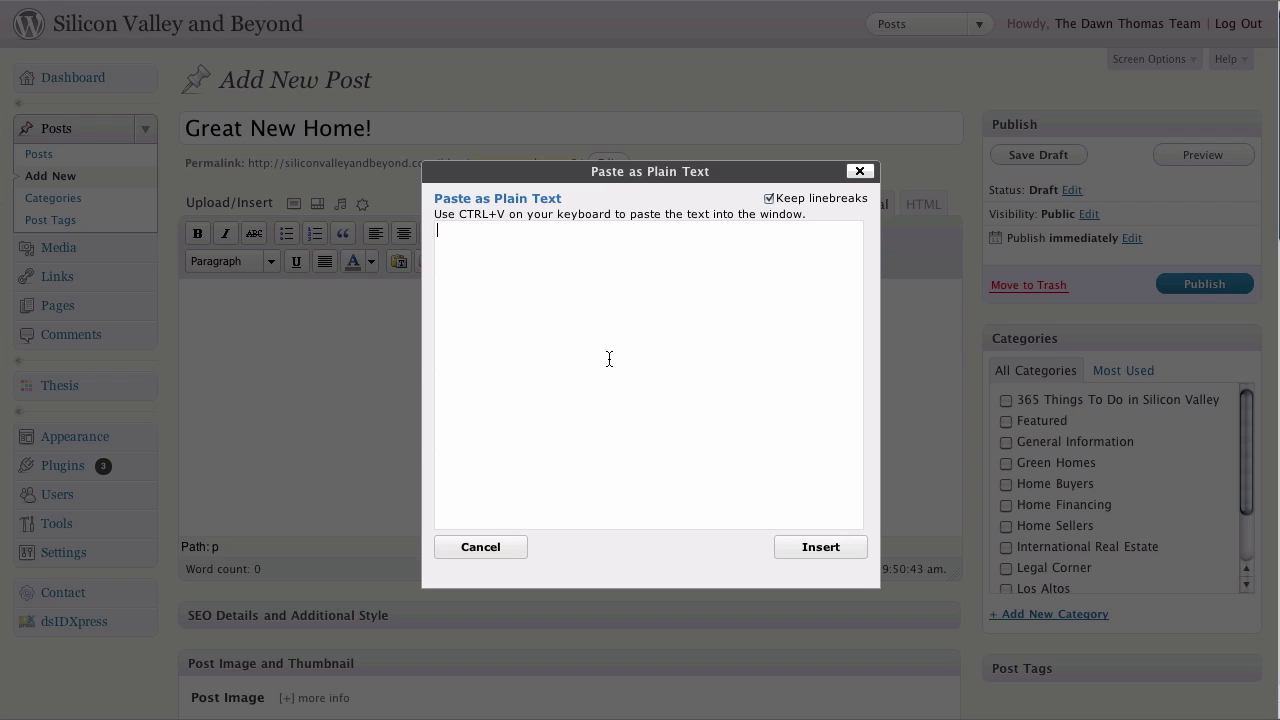
{"action": "type", "text": "We think this property is an outstanding deal for the money. If you are looking for a distinctive home with a great location and amenities galore, you need look no further. Imagine how much fun you'll have playing on you own basketball court or private go-kart track!"}
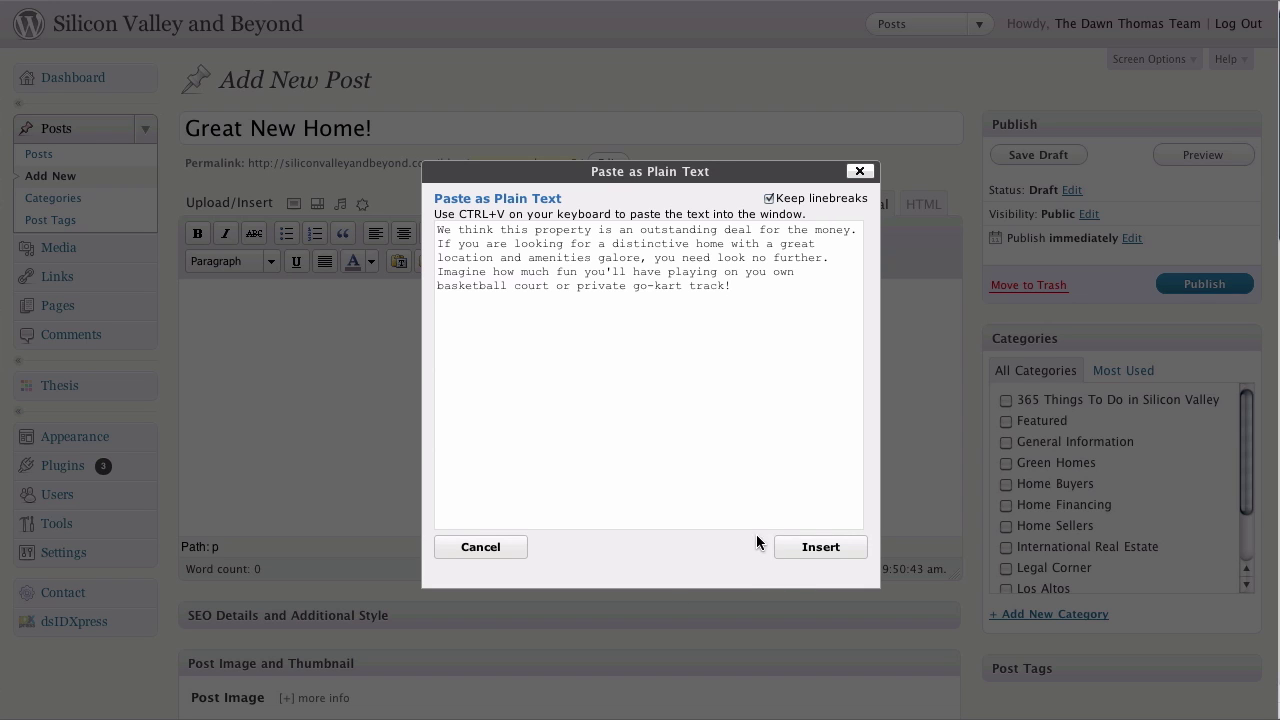
{"action": "left_click", "coordinate": [820, 547]}
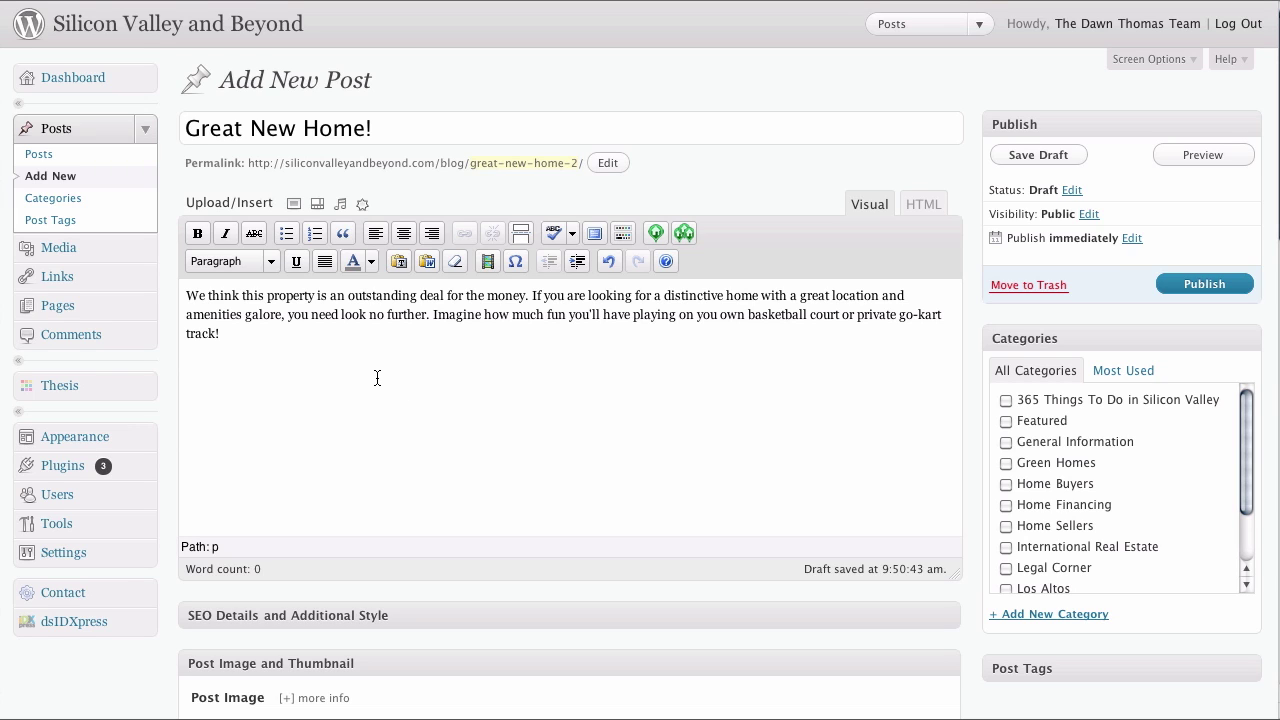
Step: Insert a live dsIDXpress listing on a new line below the description, using MLS number 81008546 from IDXtext.rtf and showing everything
{"action": "key", "text": "Return"}
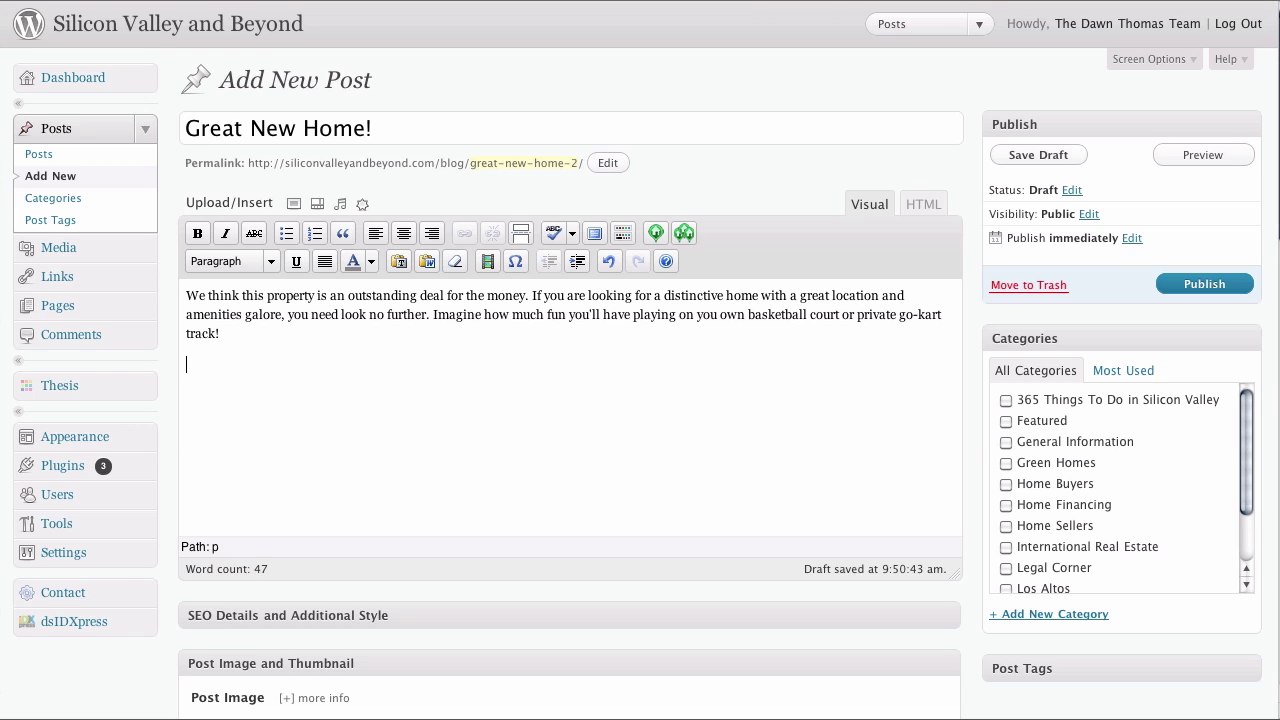
{"action": "left_click", "coordinate": [651, 233]}
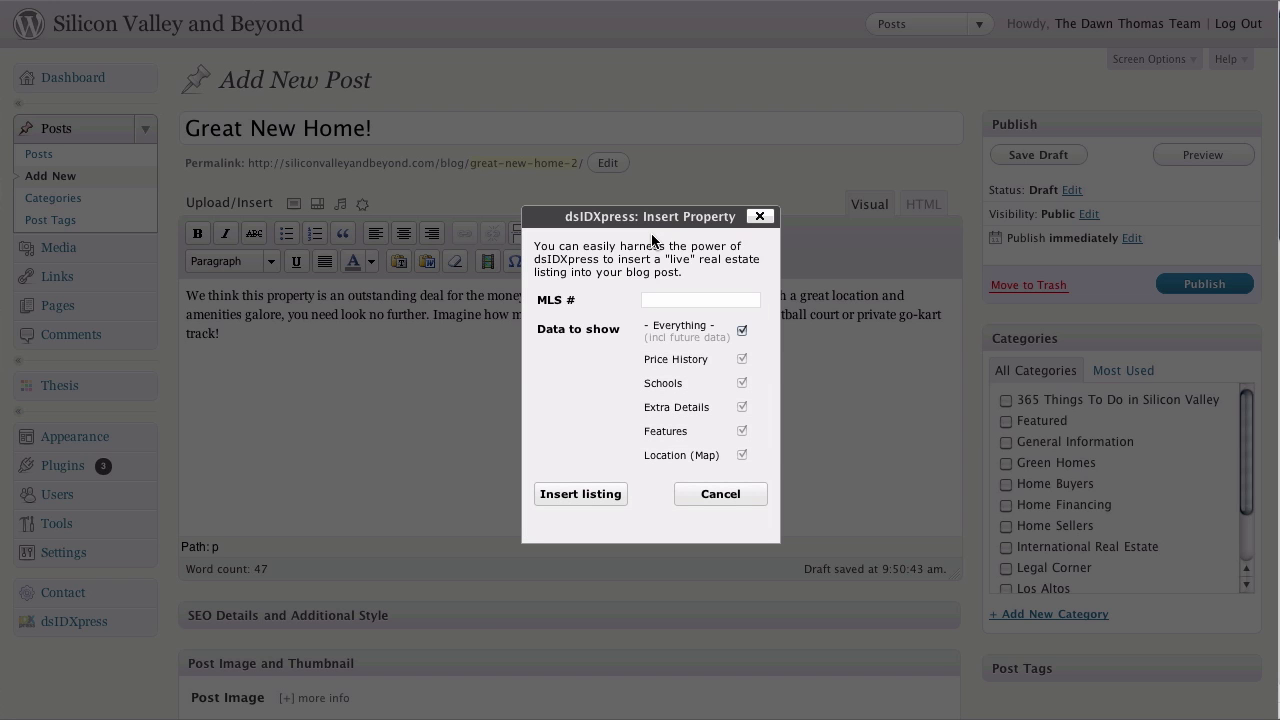
{"action": "key", "text": "super+Tab"}
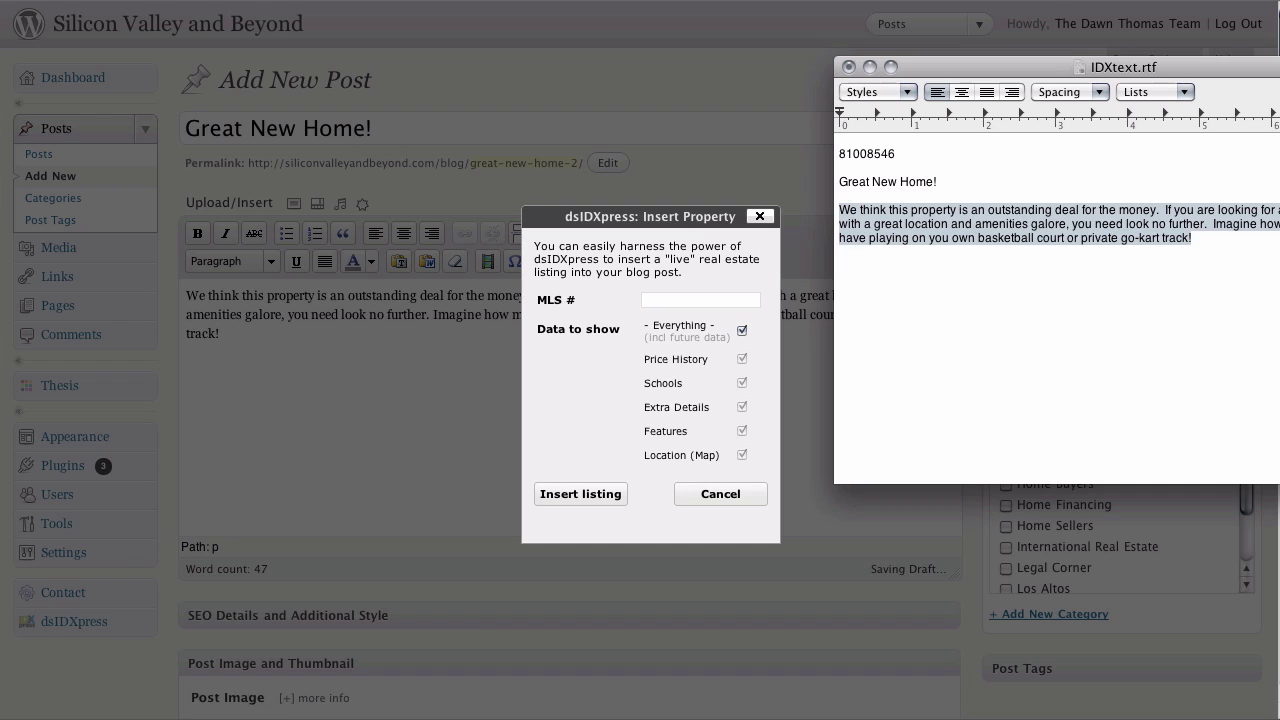
{"action": "left_click_drag", "start_coordinate": [908, 158], "coordinate": [835, 158]}
{"action": "key", "text": "super+c"}
{"action": "left_click", "coordinate": [669, 298]}
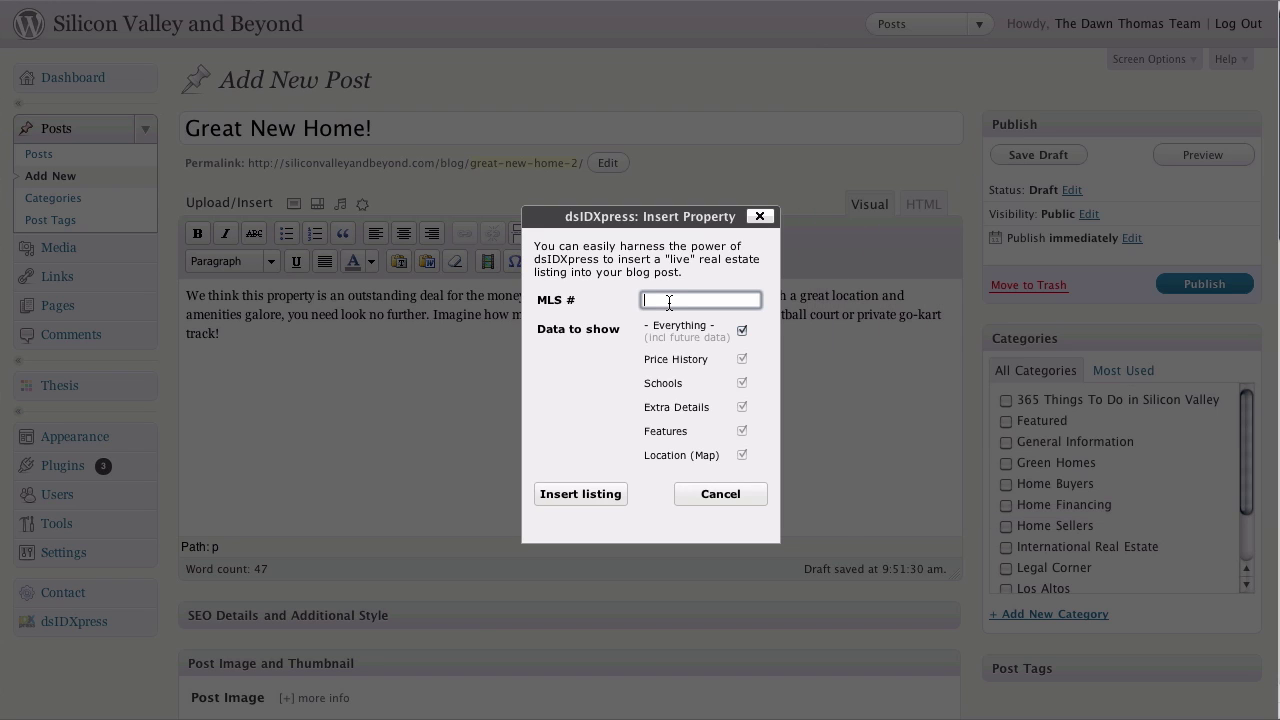
{"action": "key", "text": "super+v"}
{"action": "left_click", "coordinate": [563, 497]}
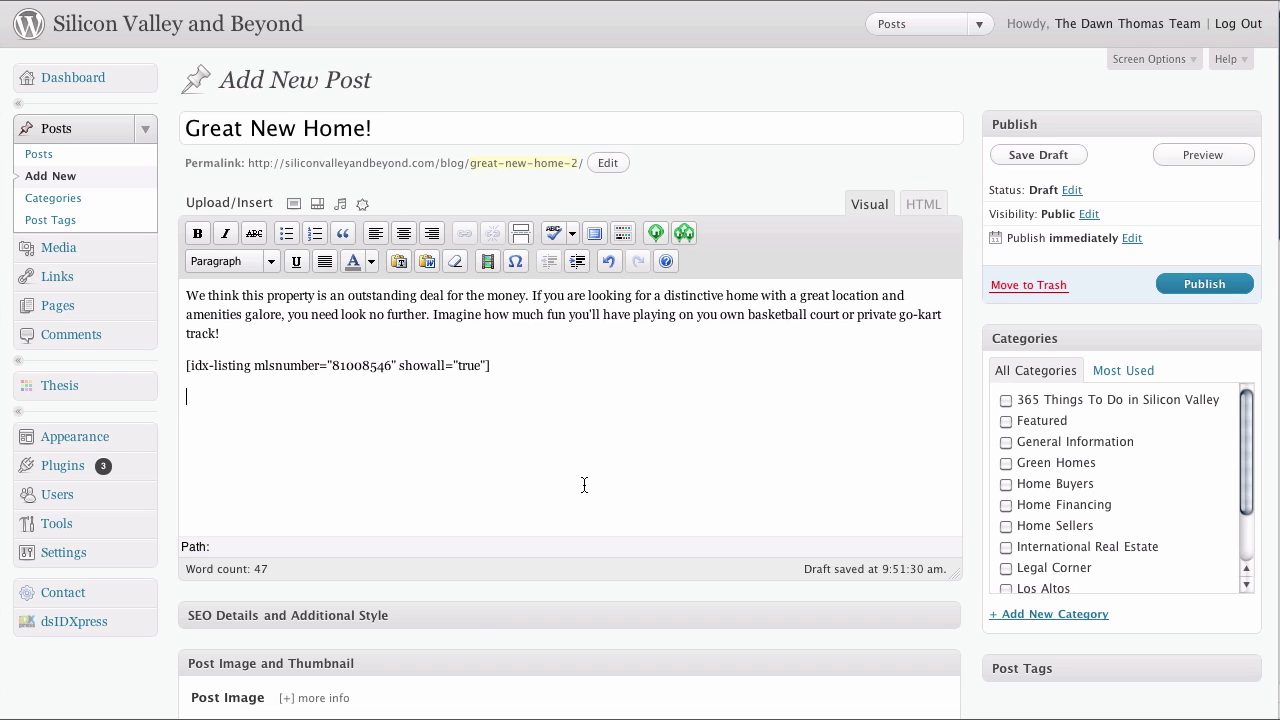
Step: Open the details of the Home-81008546 image in the media library
{"action": "scroll", "coordinate": [553, 484], "scroll_direction": "down", "scroll_amount": 15}
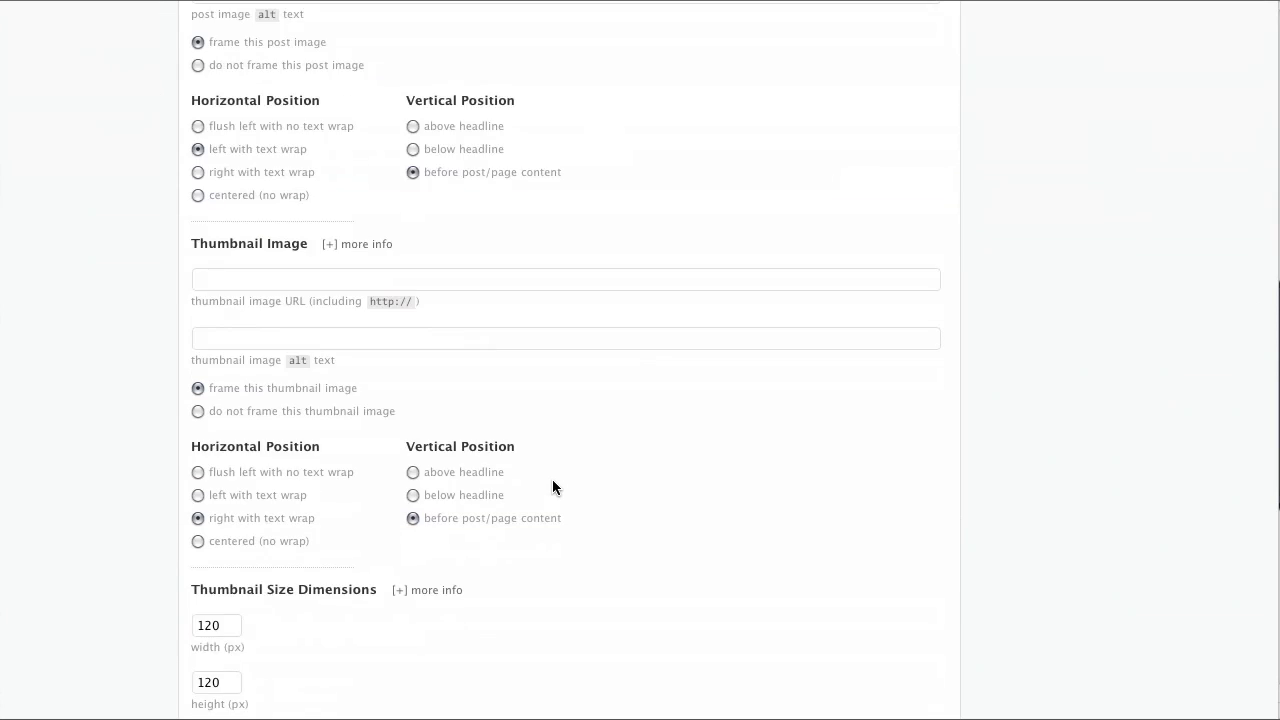
{"action": "scroll", "coordinate": [1268, 188], "scroll_direction": "up", "scroll_amount": 5}
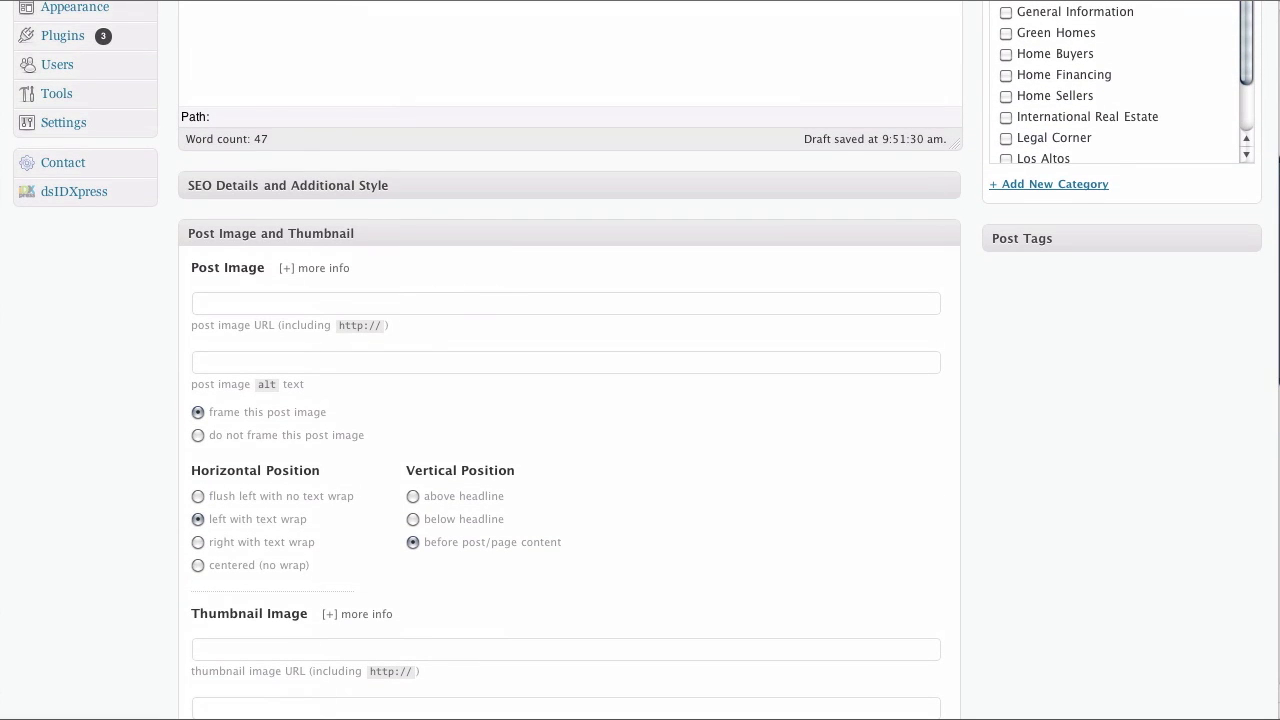
{"action": "scroll", "coordinate": [1268, 180], "scroll_direction": "up", "scroll_amount": 3}
{"action": "scroll", "coordinate": [1272, 150], "scroll_direction": "up", "scroll_amount": 3}
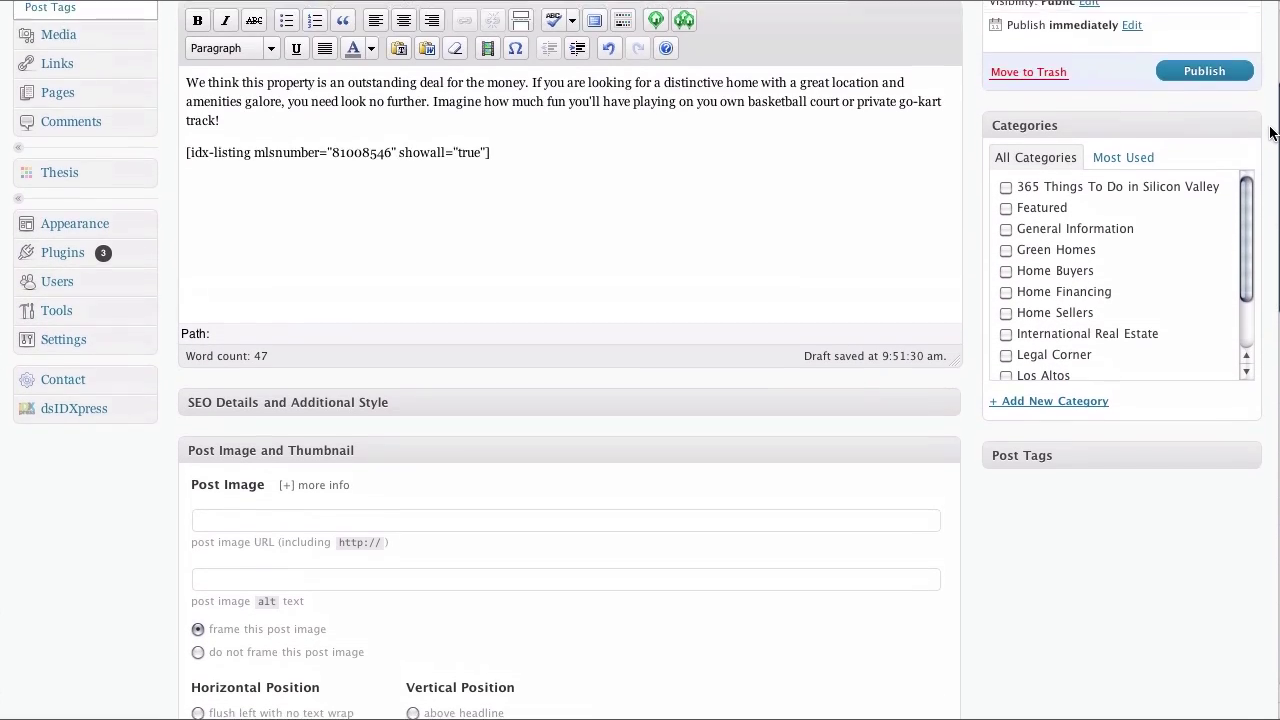
{"action": "scroll", "coordinate": [1270, 130], "scroll_direction": "up", "scroll_amount": 1}
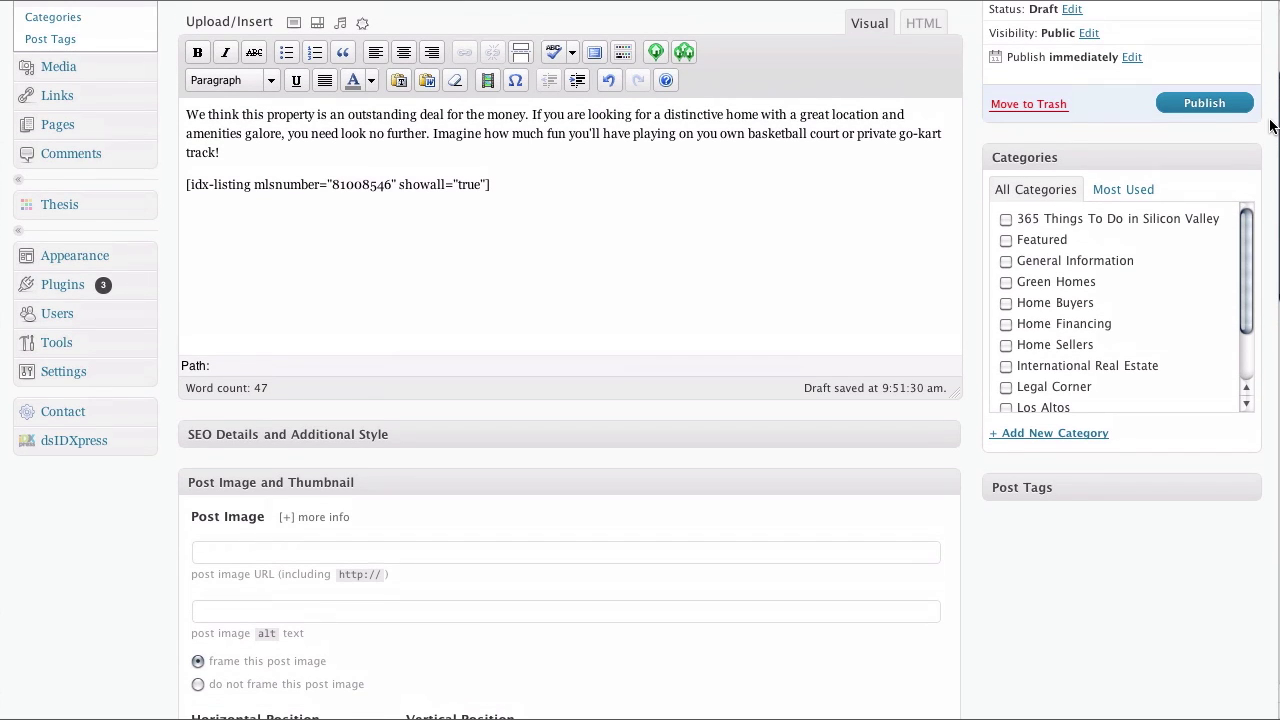
{"action": "left_click", "coordinate": [60, 67]}
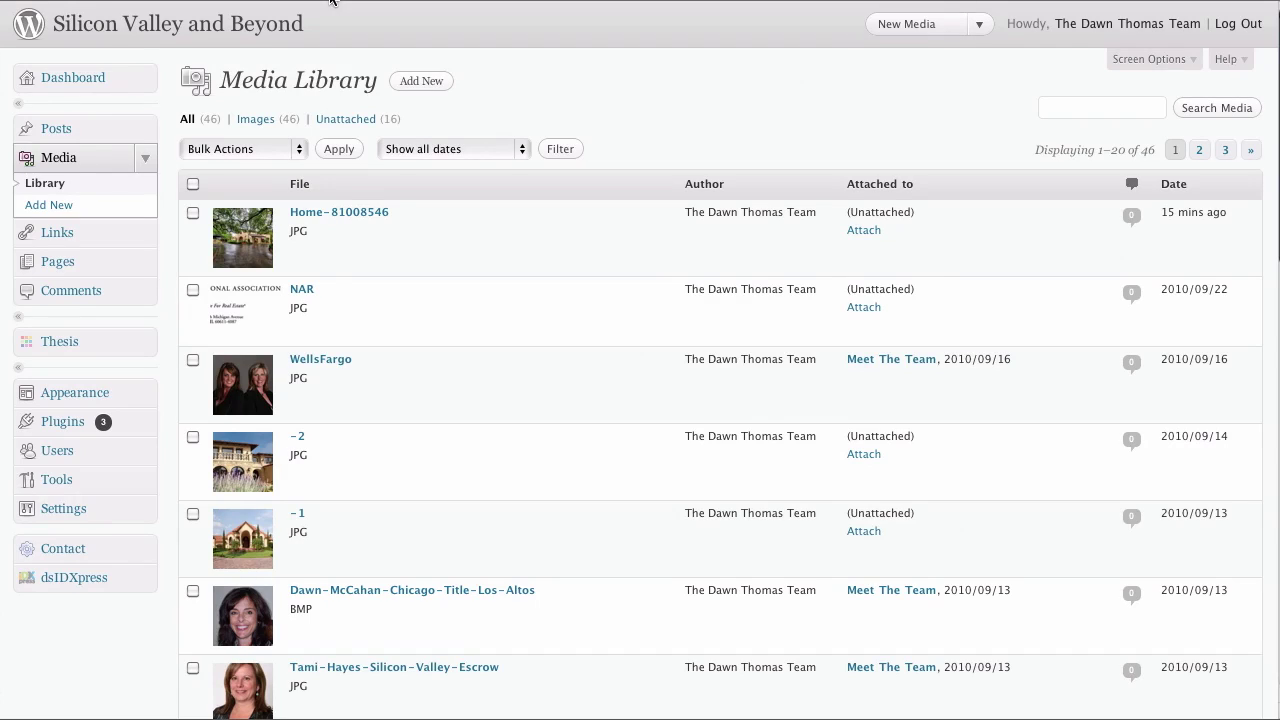
{"action": "mouse_move", "coordinate": [371, 237]}
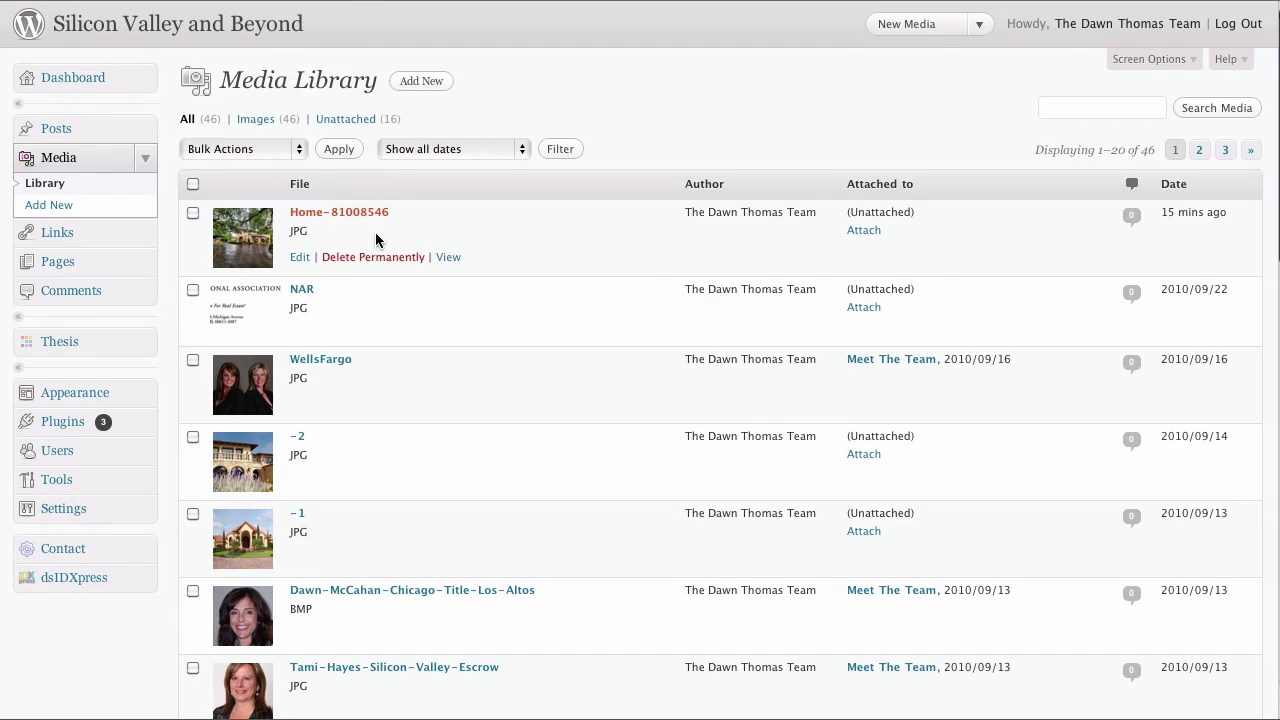
{"action": "left_click", "coordinate": [300, 217]}
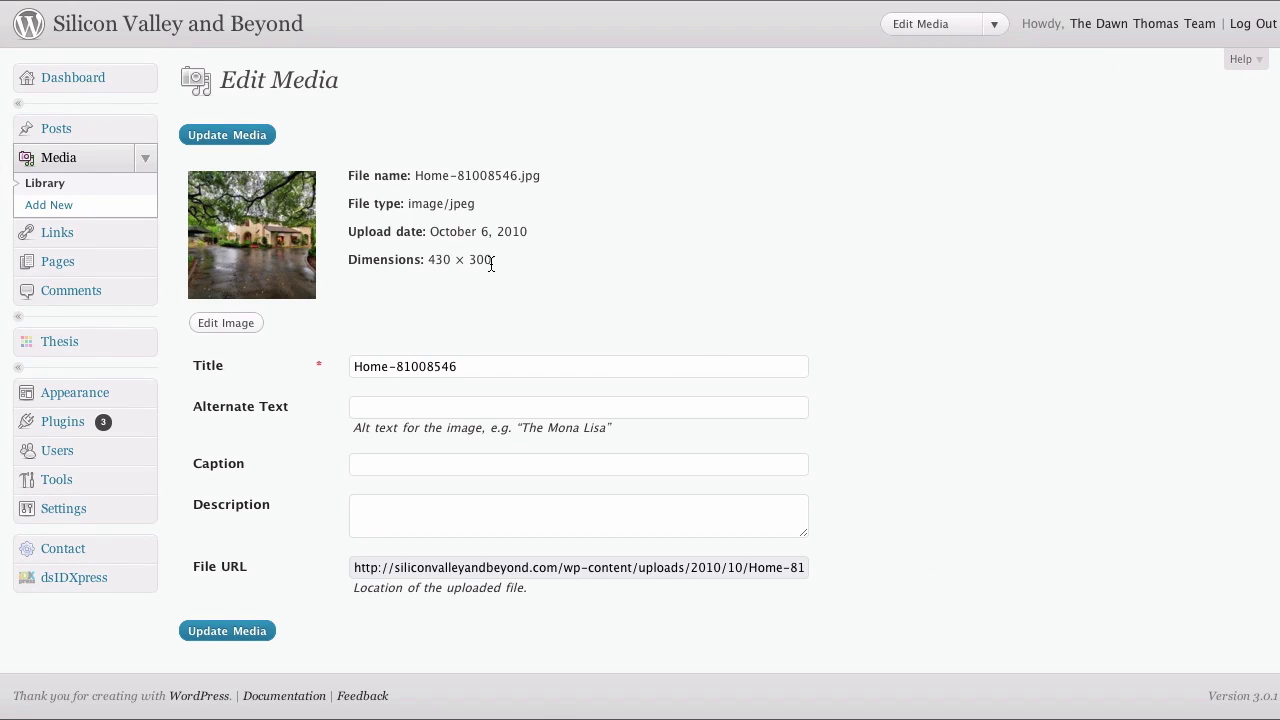
Step: Examine the image's dimensions and its full file URL
{"action": "left_click_drag", "start_coordinate": [494, 260], "coordinate": [429, 270]}
{"action": "left_click", "coordinate": [588, 257]}
{"action": "triple_click", "coordinate": [415, 568]}
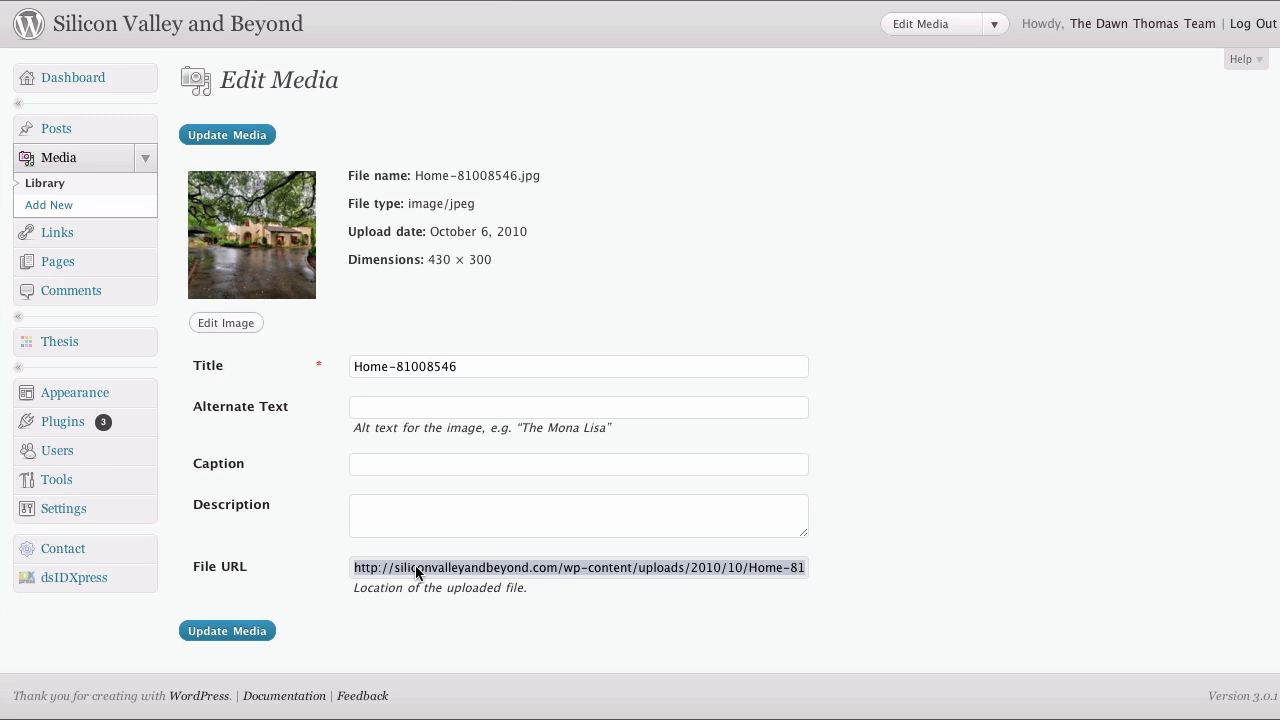
{"action": "left_click", "coordinate": [594, 607]}
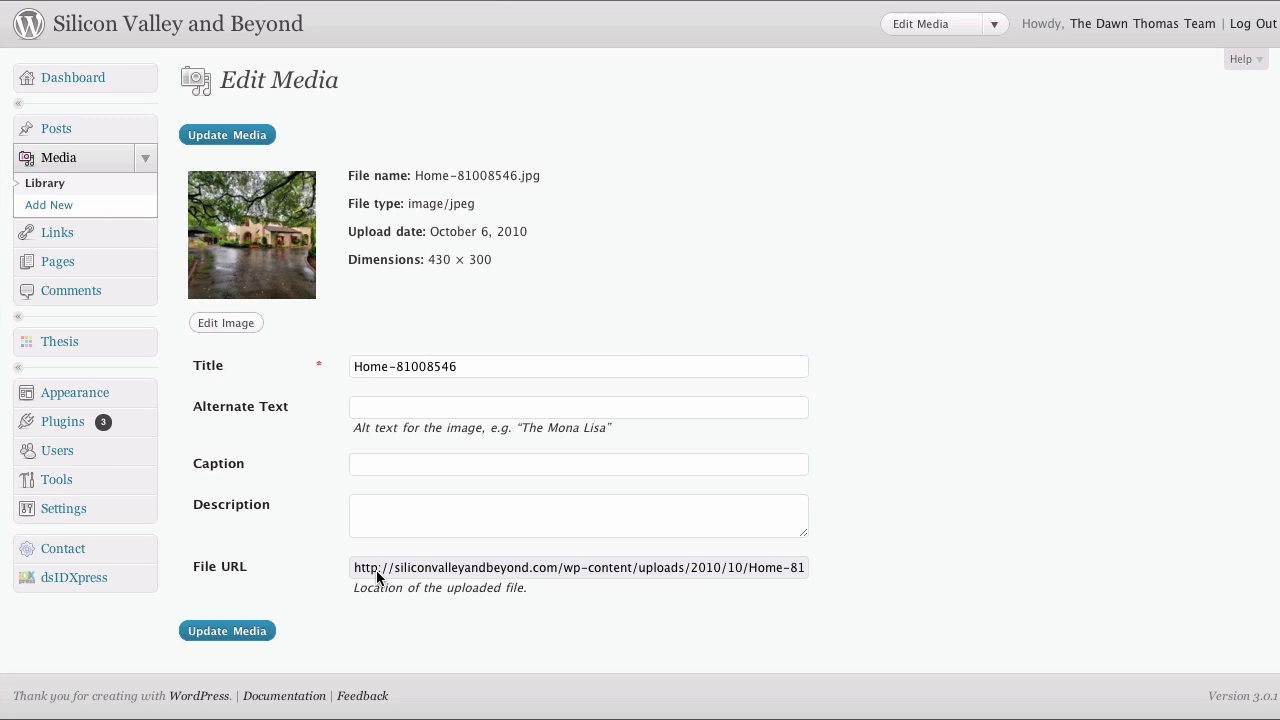
{"action": "left_click_drag", "start_coordinate": [355, 570], "coordinate": [808, 568]}
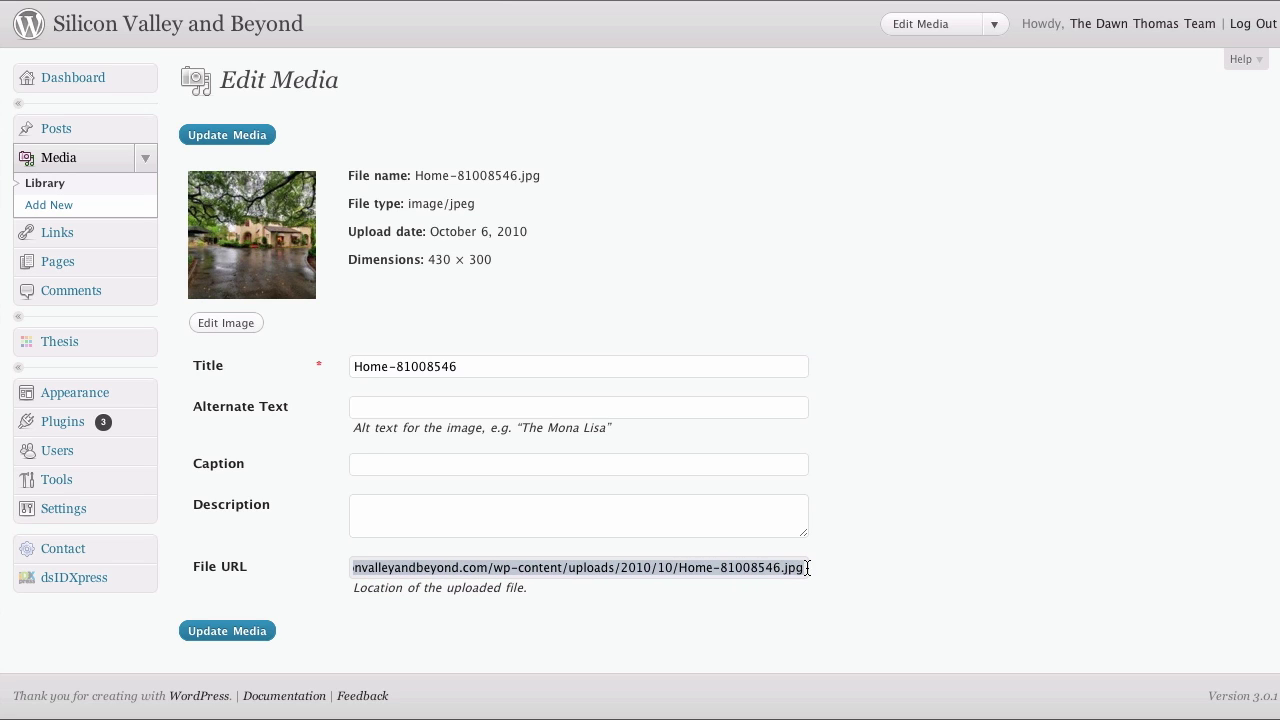
{"action": "left_click", "coordinate": [979, 557]}
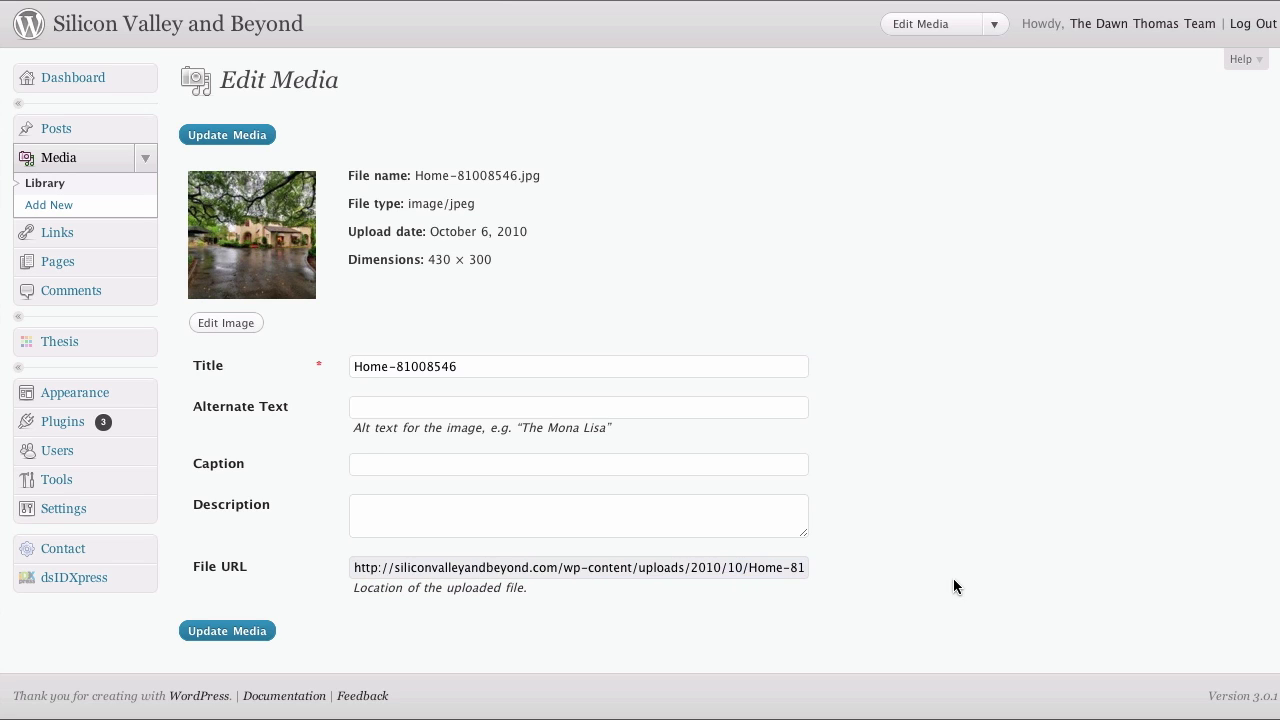
Step: Copy the Home-81008546.jpg file URL and paste it as the post image URL of the draft post
{"action": "triple_click", "coordinate": [588, 566]}
{"action": "key", "text": "super+c"}
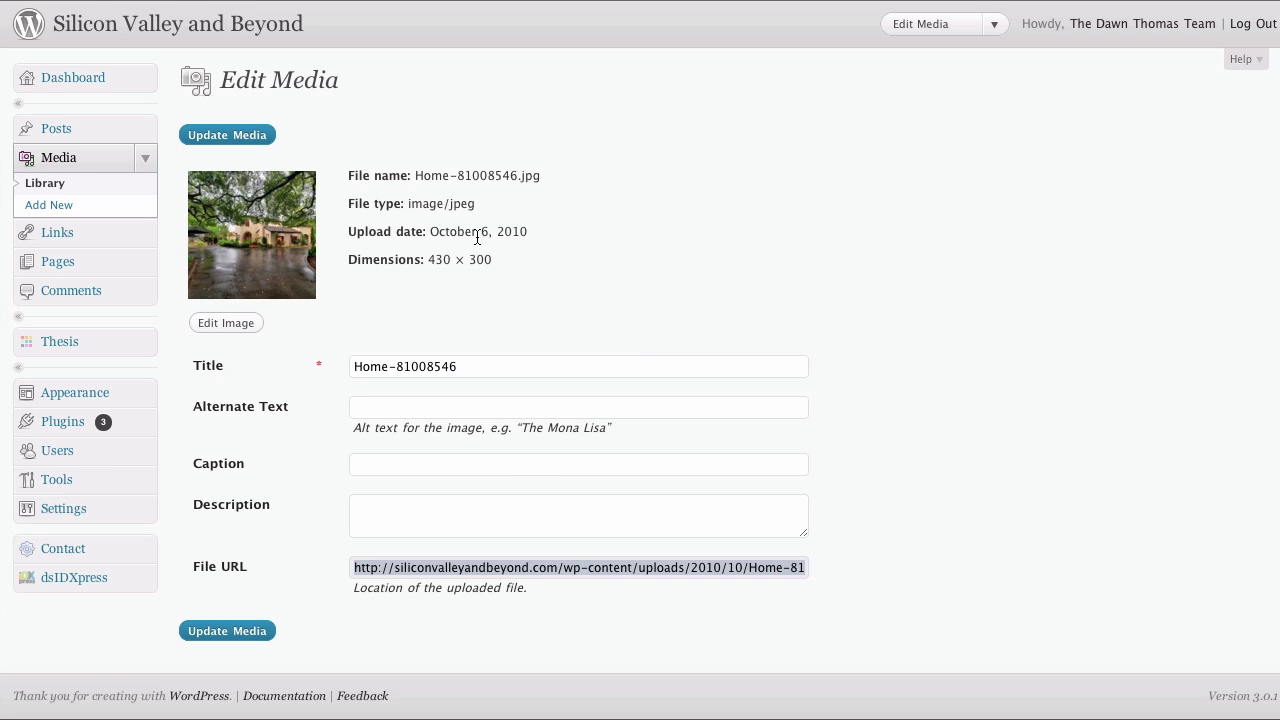
{"action": "key", "text": "ctrl+Tab"}
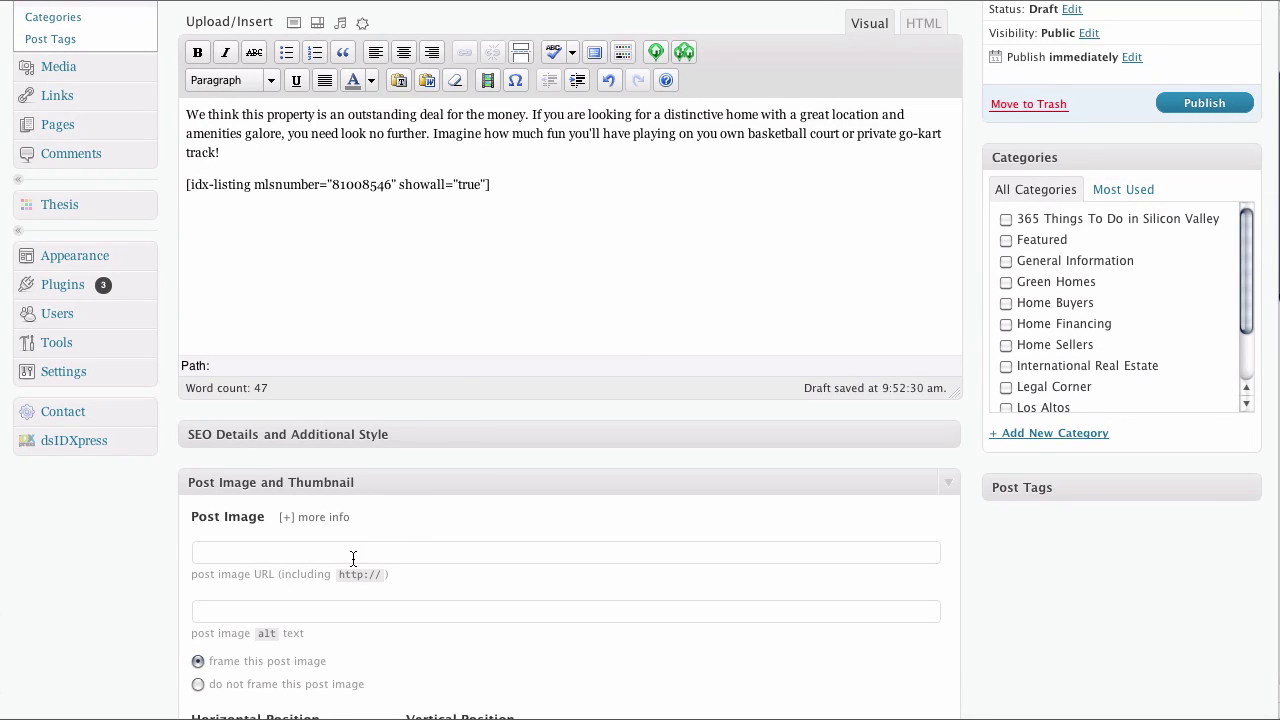
{"action": "left_click", "coordinate": [330, 556]}
{"action": "key", "text": "super+v"}
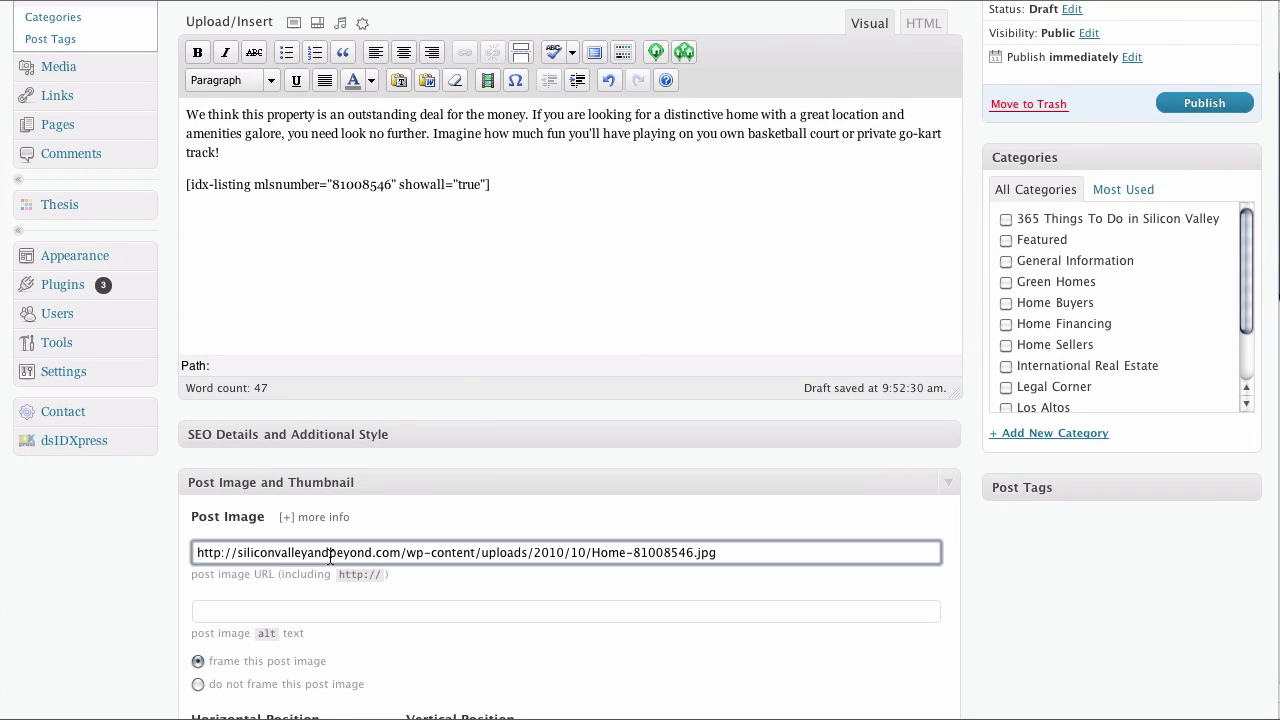
Step: Assign the Great New Home! post to the Featured, Green Homes and Los Altos categories and publish it
{"action": "left_click", "coordinate": [967, 577]}
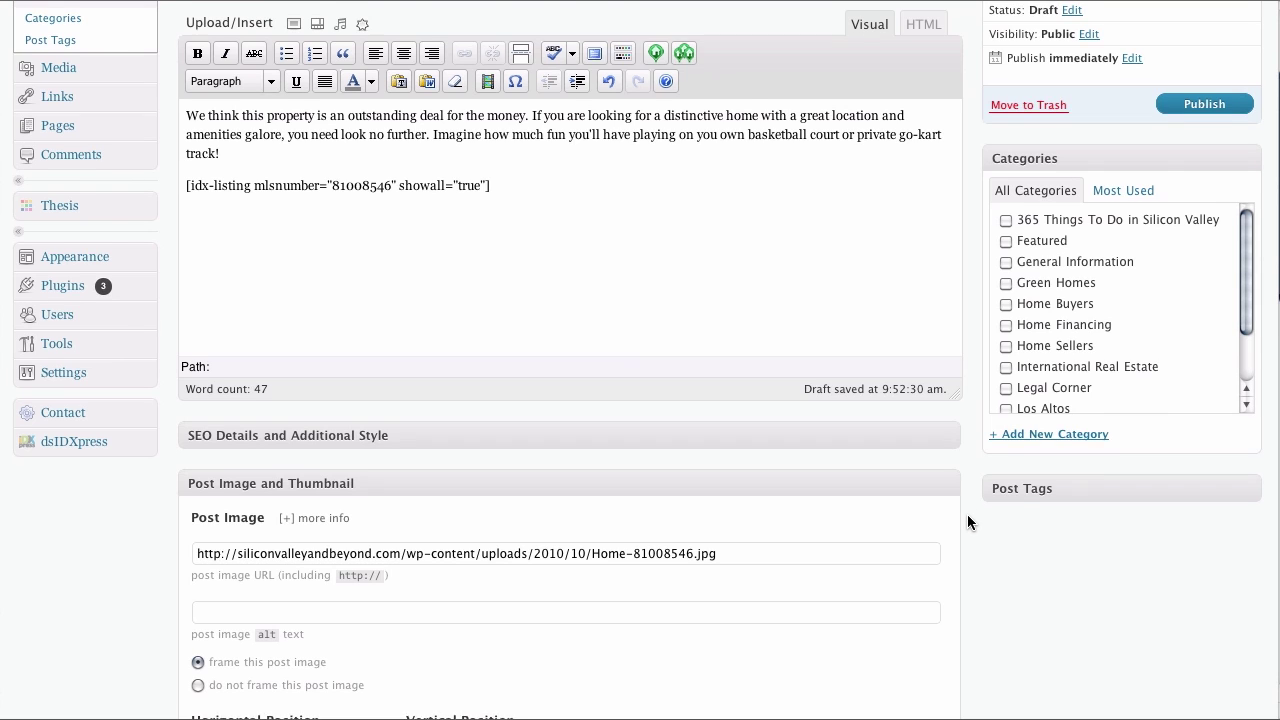
{"action": "scroll", "coordinate": [967, 521], "scroll_direction": "up", "scroll_amount": 5}
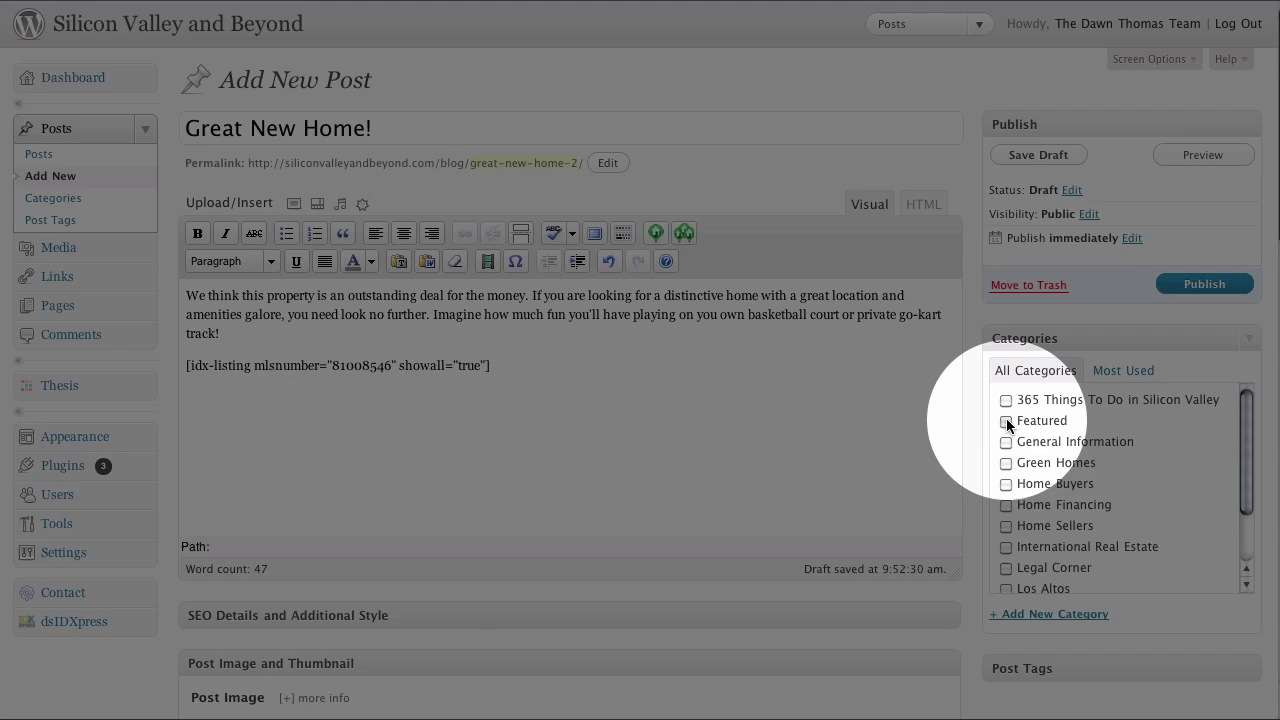
{"action": "left_click", "coordinate": [1006, 421]}
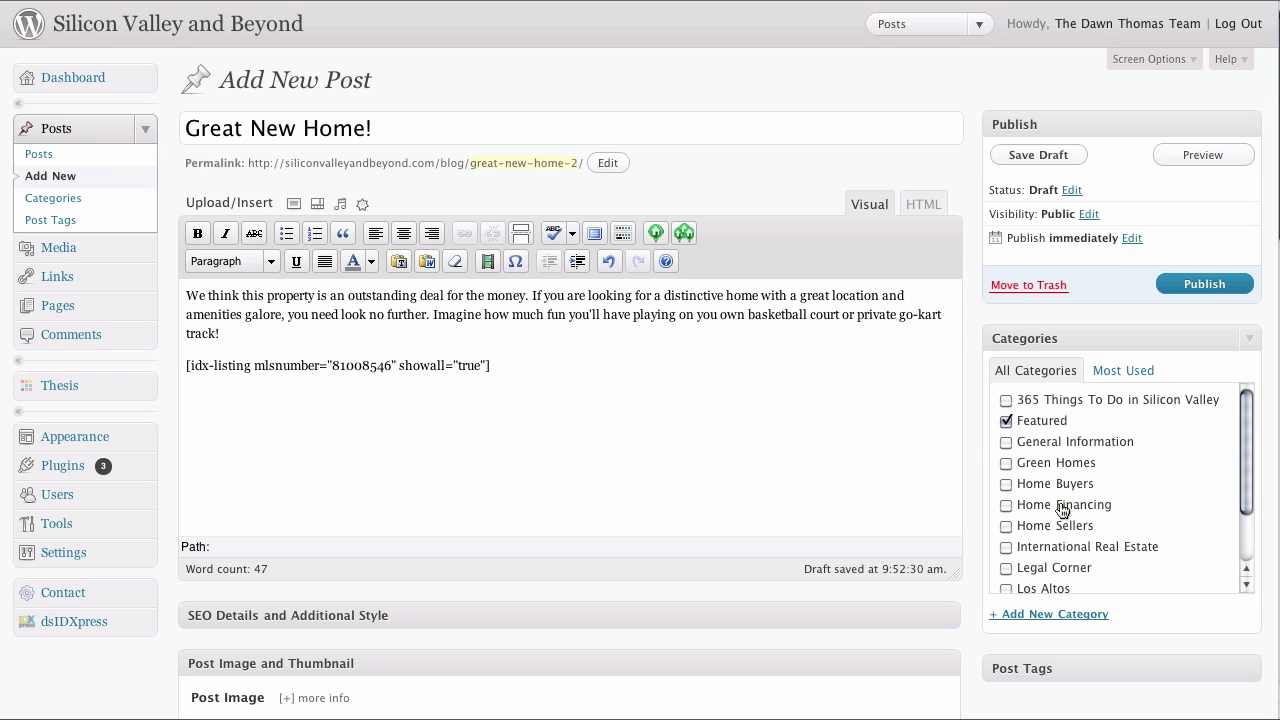
{"action": "left_click", "coordinate": [1006, 463]}
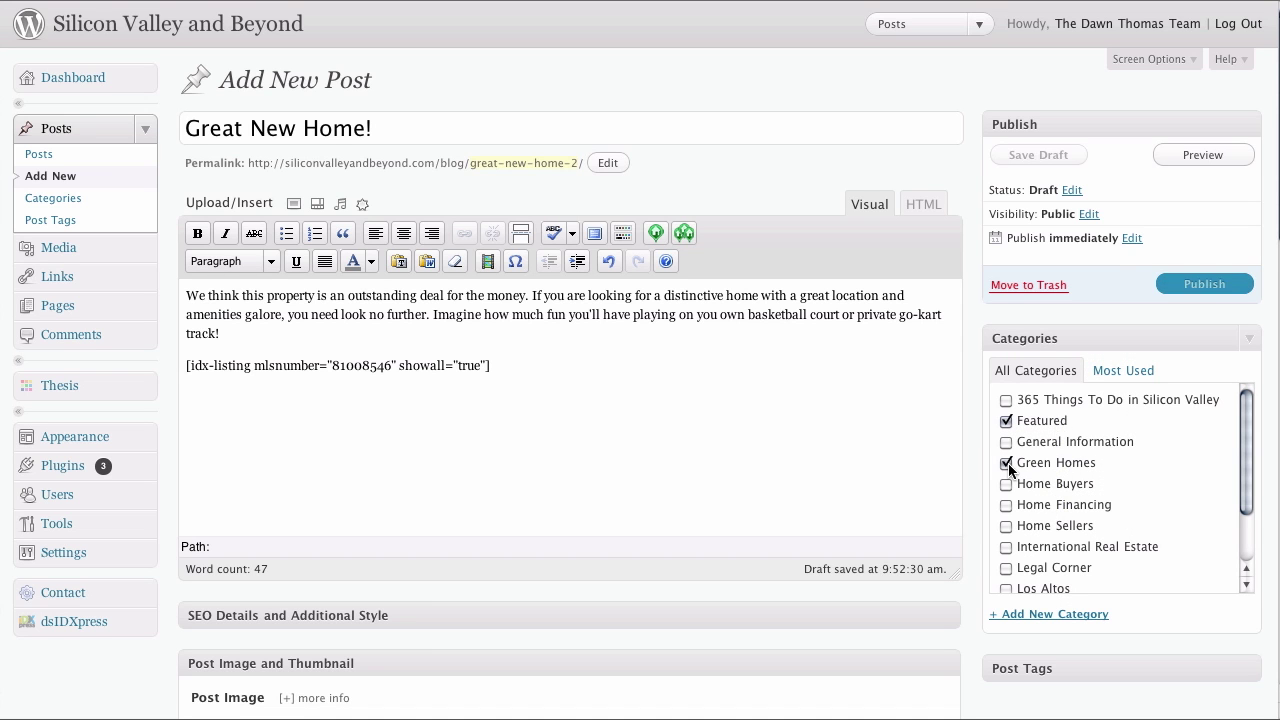
{"action": "left_click", "coordinate": [1007, 587]}
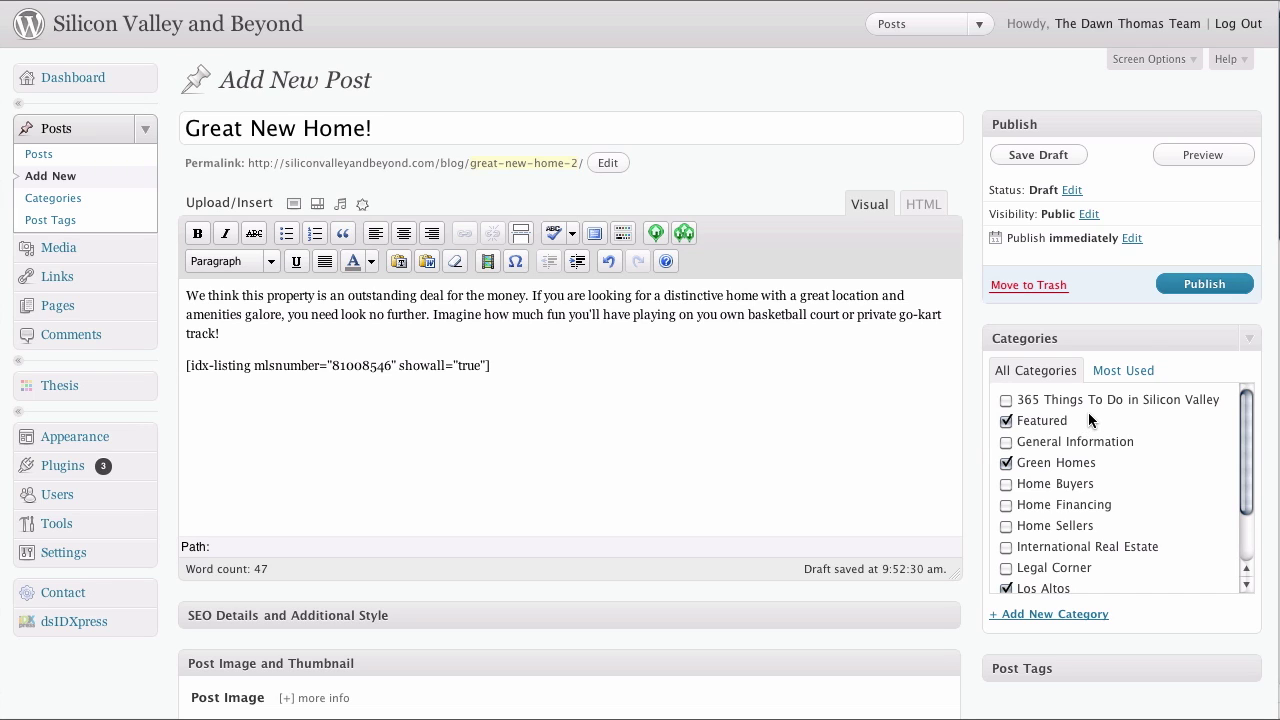
{"action": "left_click", "coordinate": [1195, 287]}
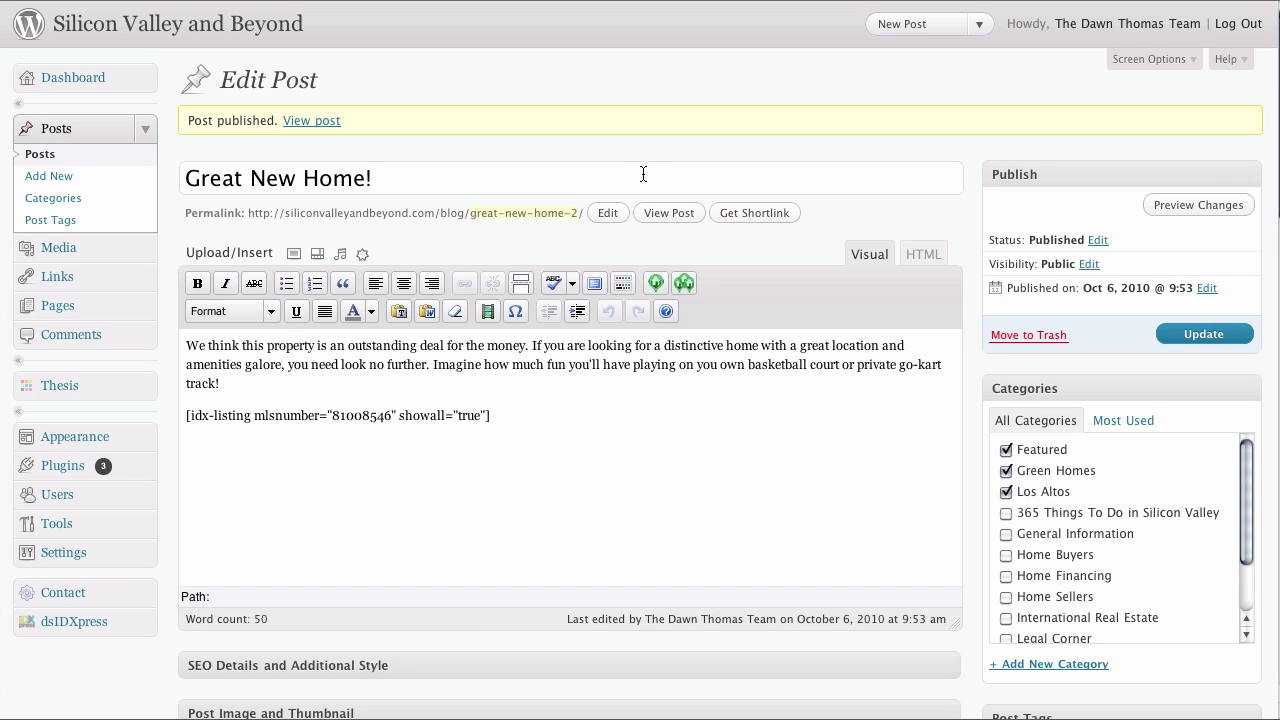
Step: View the published Great New Home! post and examine its description, post image and full listing details
{"action": "left_click", "coordinate": [307, 123]}
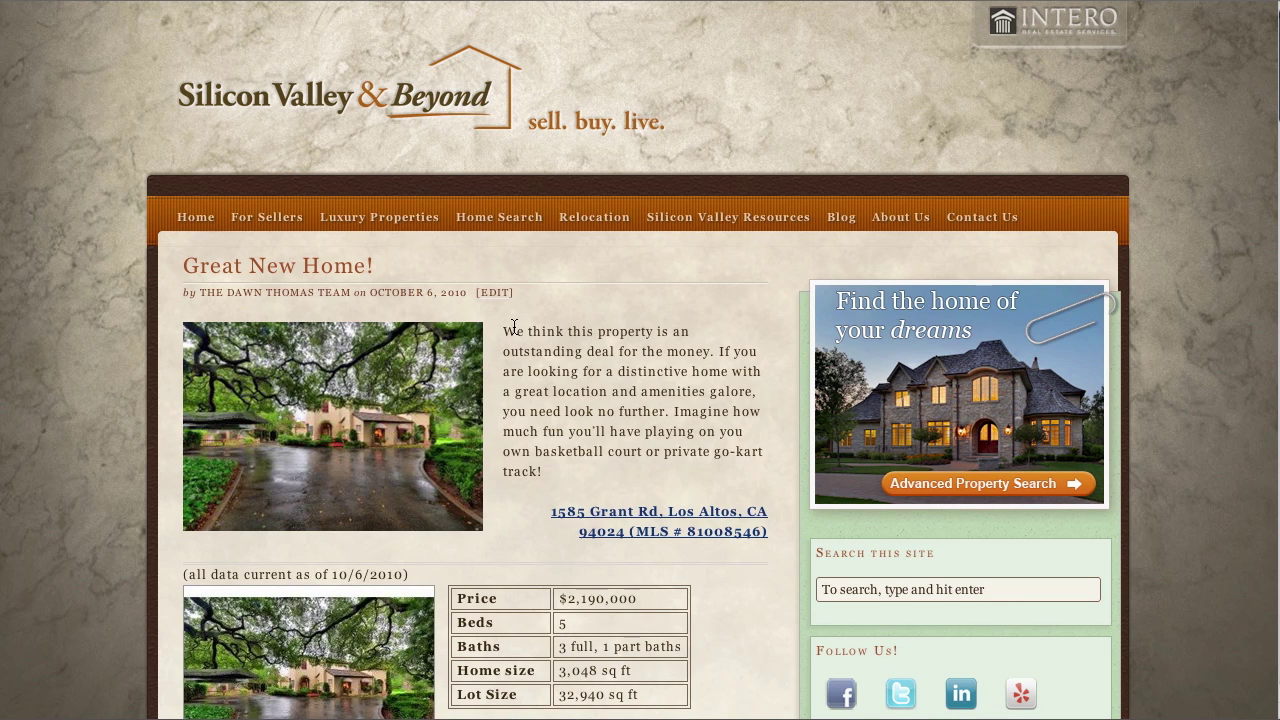
{"action": "left_click_drag", "start_coordinate": [504, 330], "coordinate": [638, 472]}
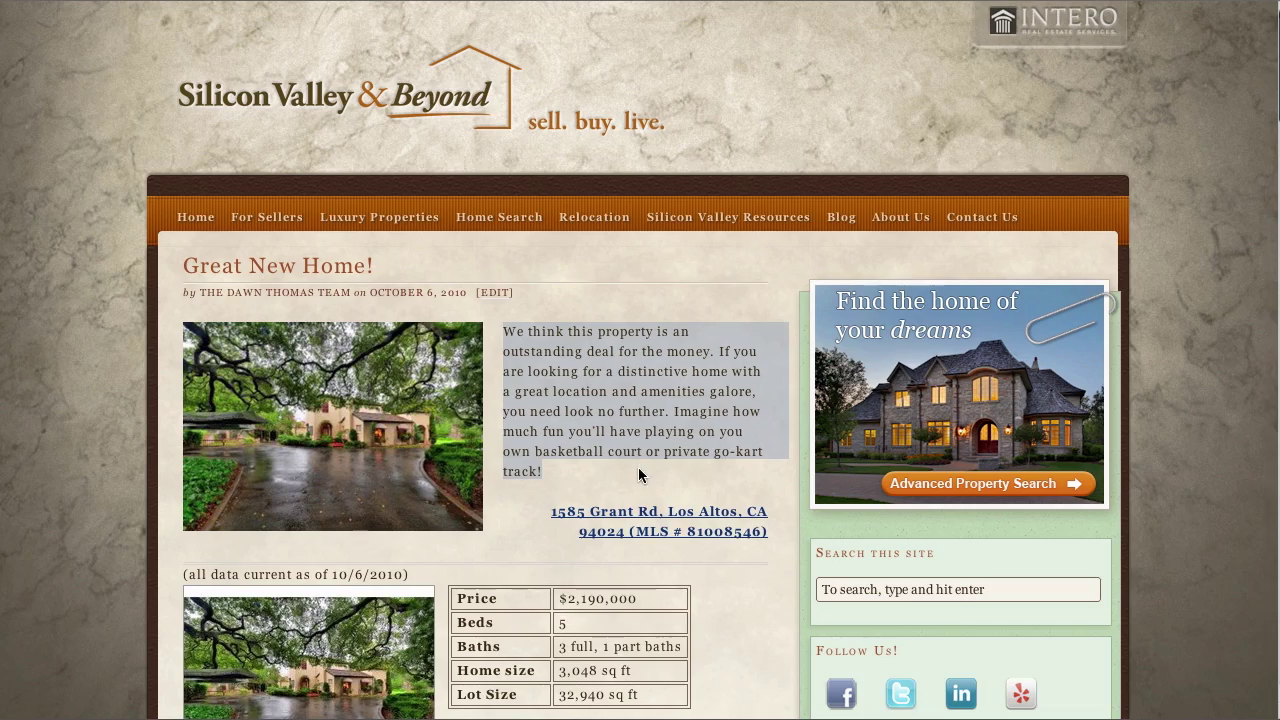
{"action": "left_click", "coordinate": [1177, 152]}
{"action": "scroll", "coordinate": [1177, 152], "scroll_direction": "down", "scroll_amount": 10}
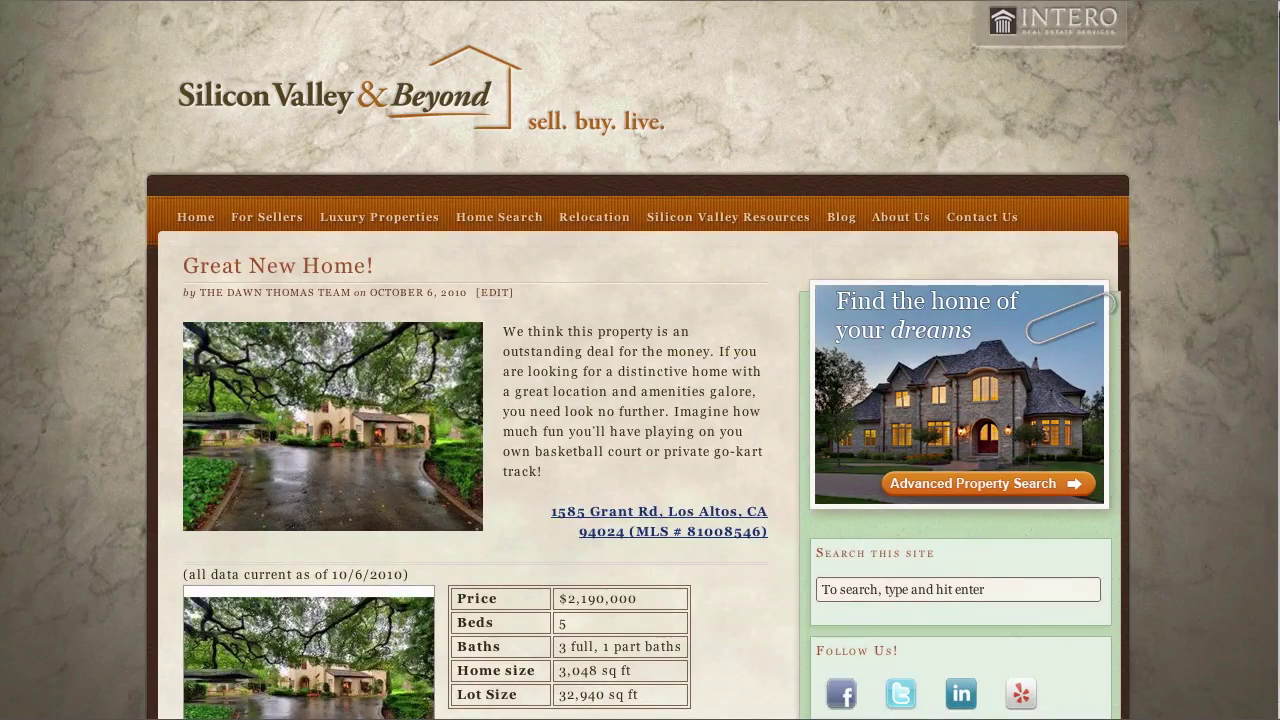
{"action": "scroll", "coordinate": [640, 360], "scroll_direction": "down", "scroll_amount": 9}
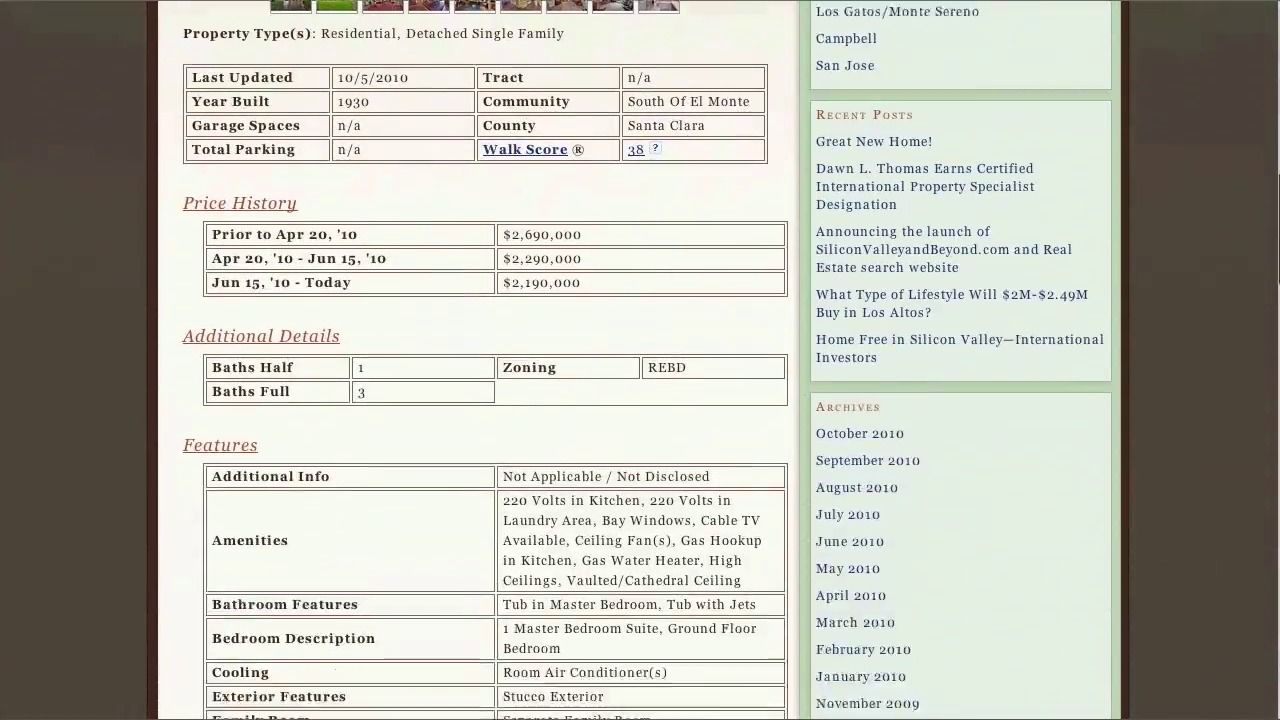
{"action": "scroll", "coordinate": [486, 360], "scroll_direction": "down", "scroll_amount": 15}
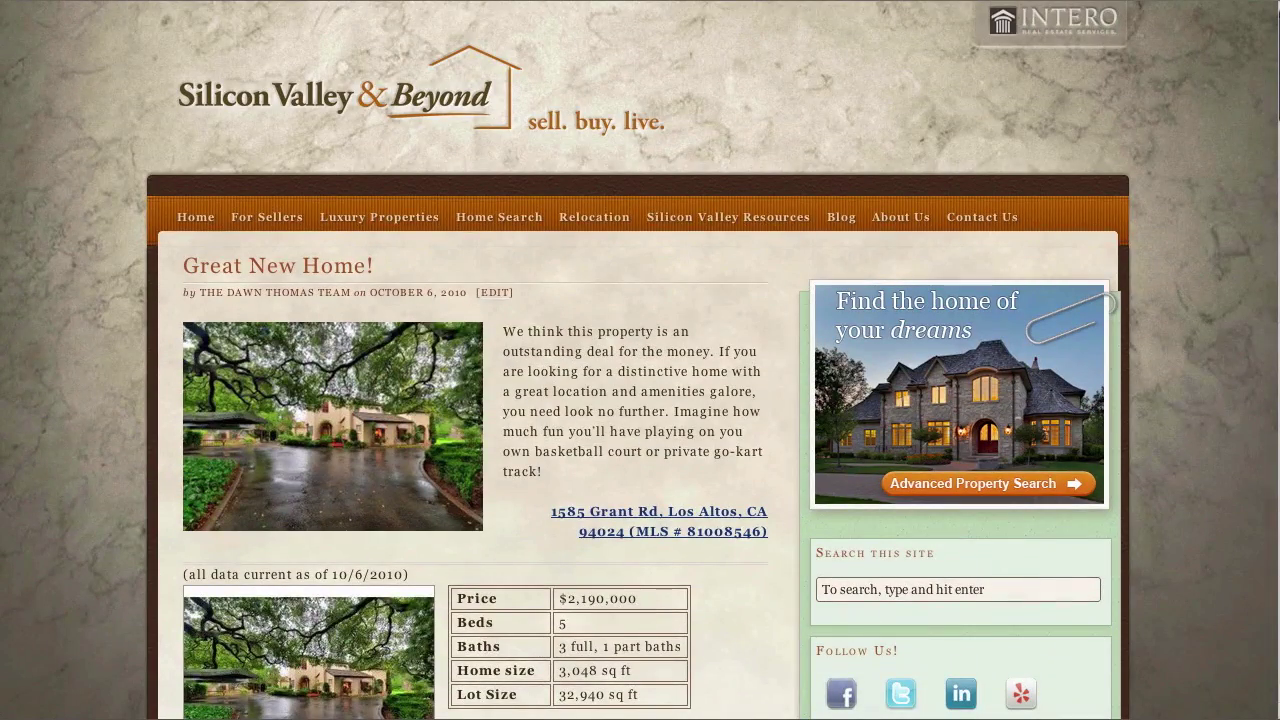
Step: Open the site's home page and cycle repeatedly through the featured posts slider, checking the Great New Home! slide among the others
{"action": "left_click", "coordinate": [196, 221]}
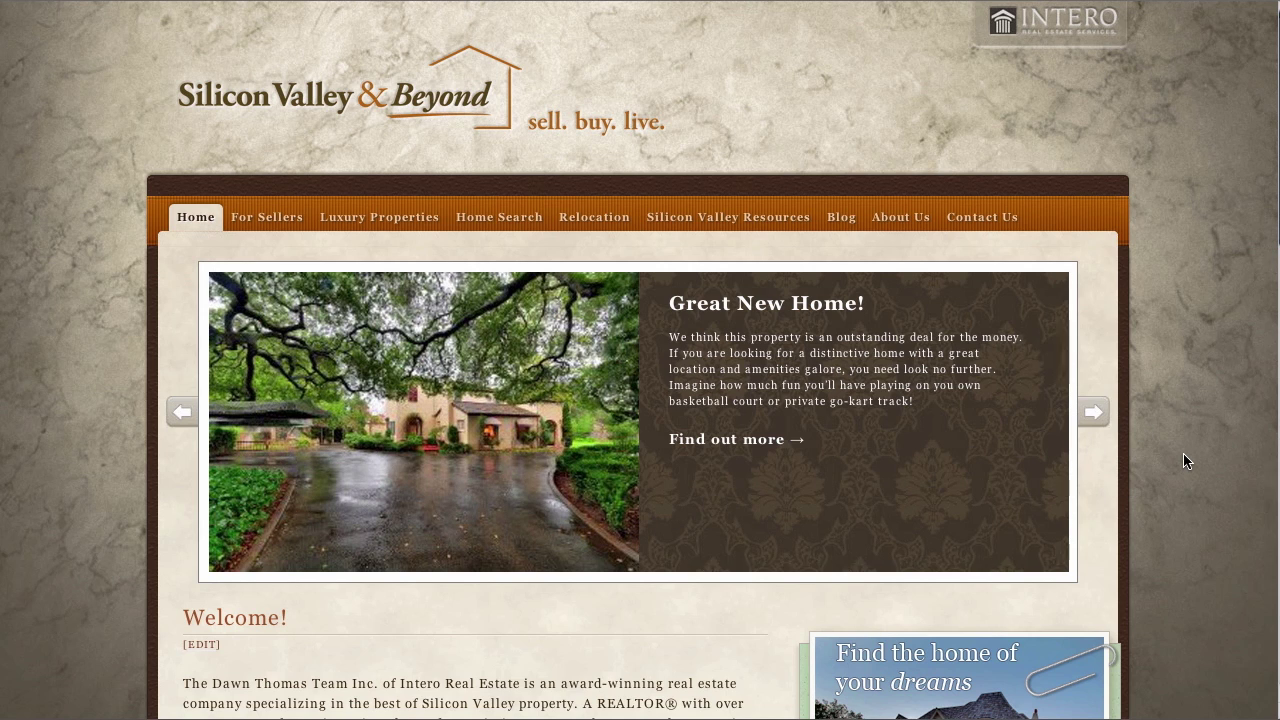
{"action": "left_click", "coordinate": [1093, 416]}
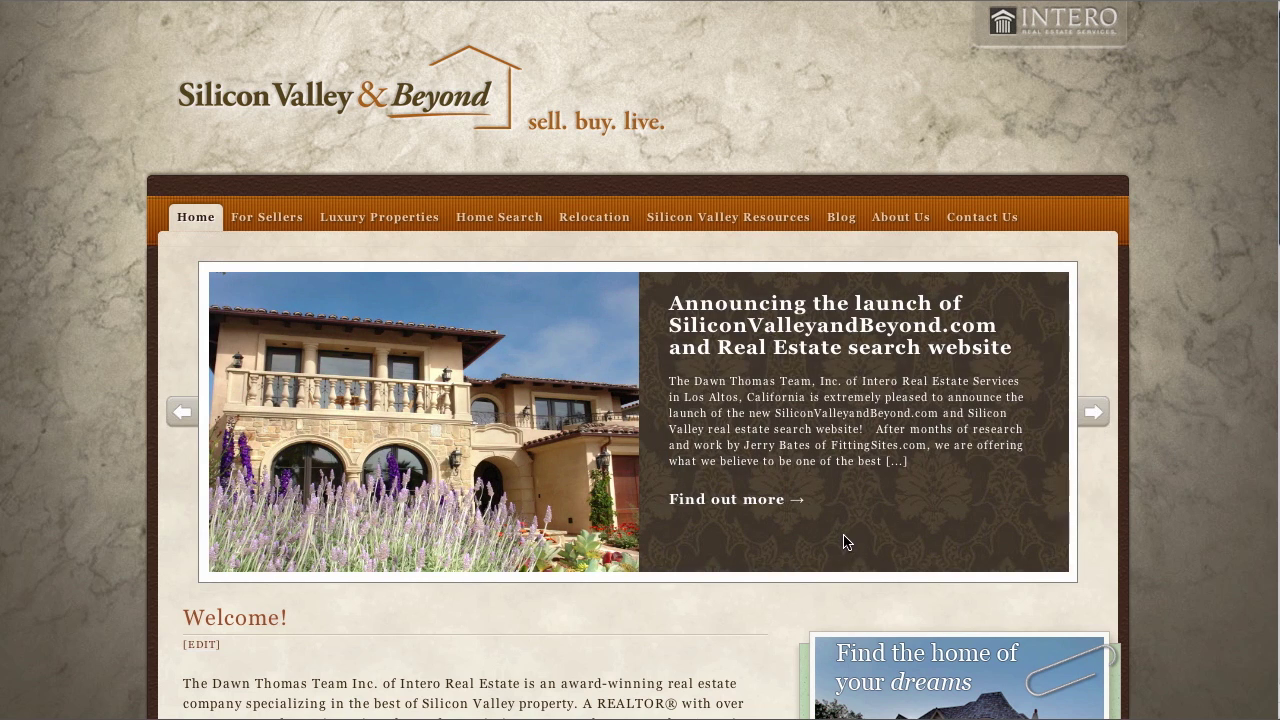
{"action": "left_click", "coordinate": [1092, 414]}
{"action": "left_click", "coordinate": [1092, 414]}
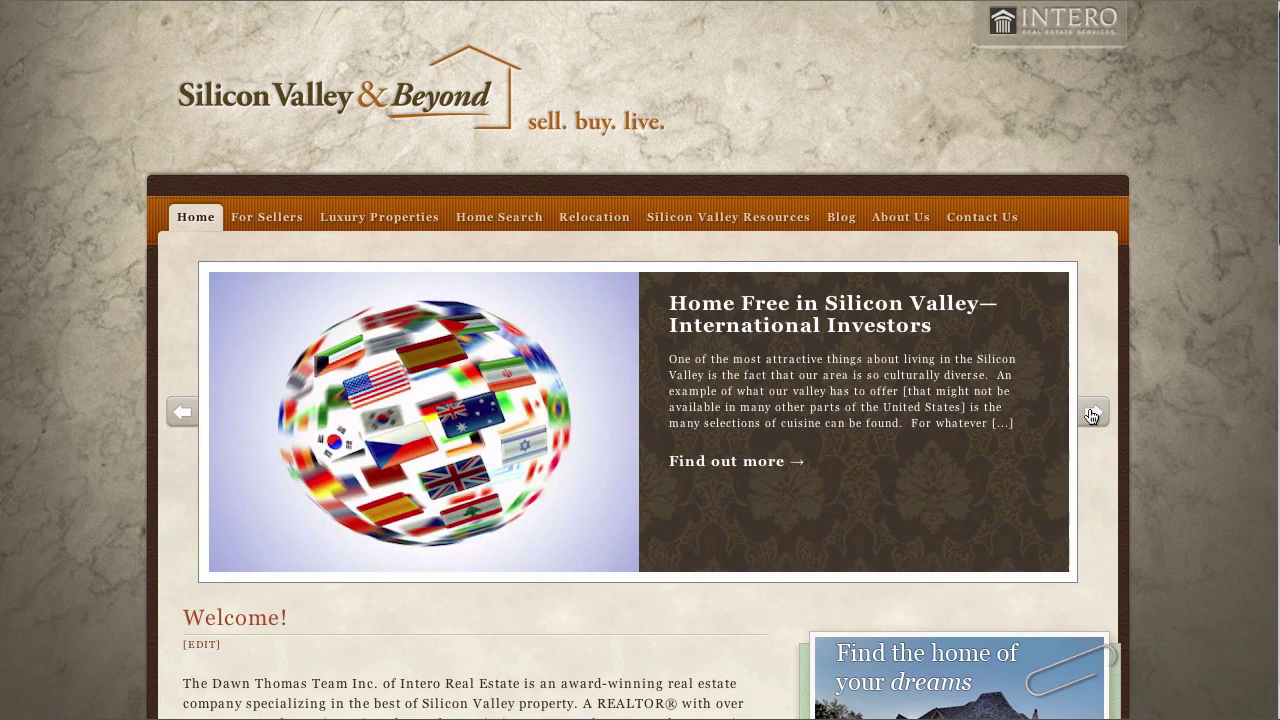
{"action": "left_click", "coordinate": [1092, 414]}
{"action": "left_click", "coordinate": [1092, 414]}
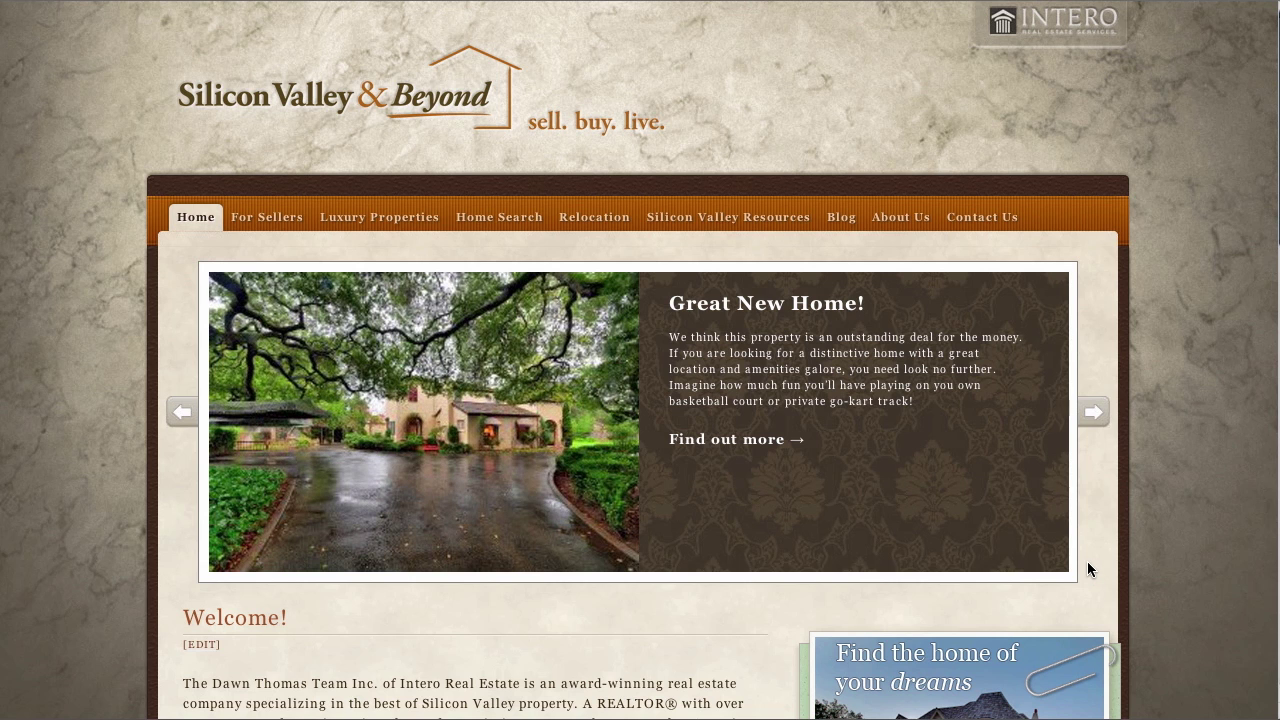
{"action": "left_click", "coordinate": [1089, 416]}
{"action": "left_click", "coordinate": [1089, 416]}
{"action": "left_click", "coordinate": [1089, 416]}
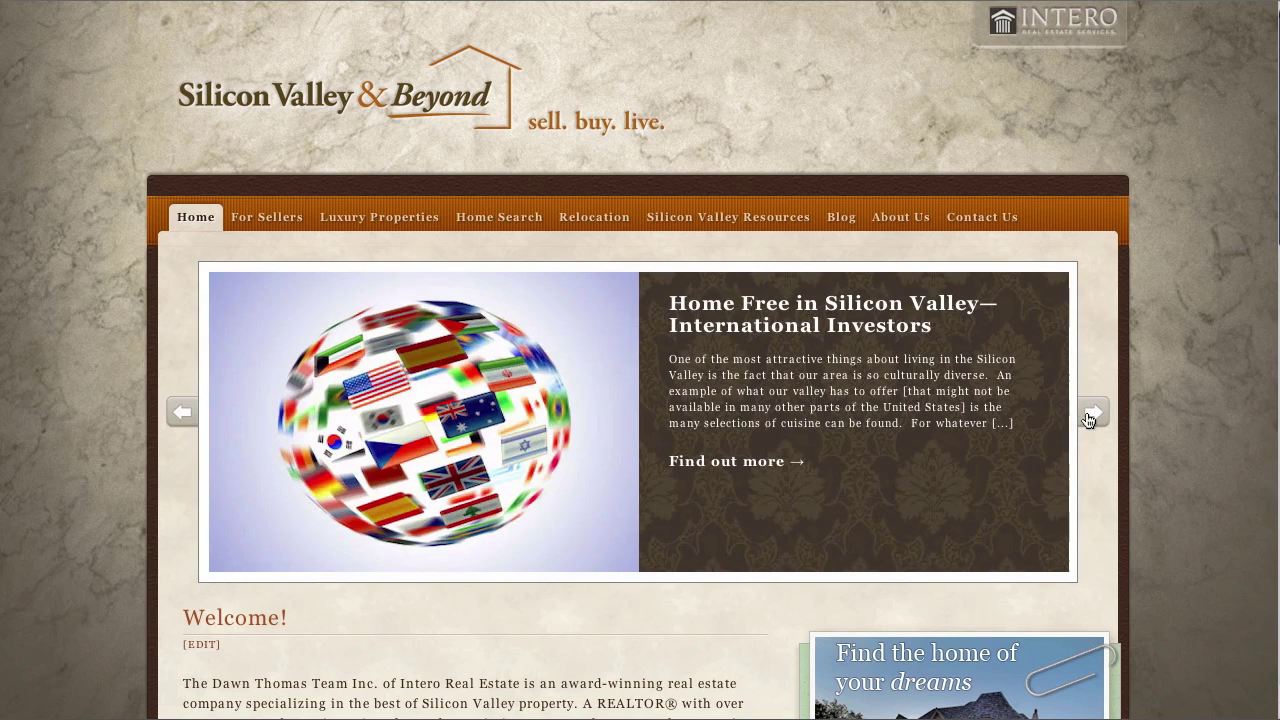
{"action": "left_click", "coordinate": [1089, 416]}
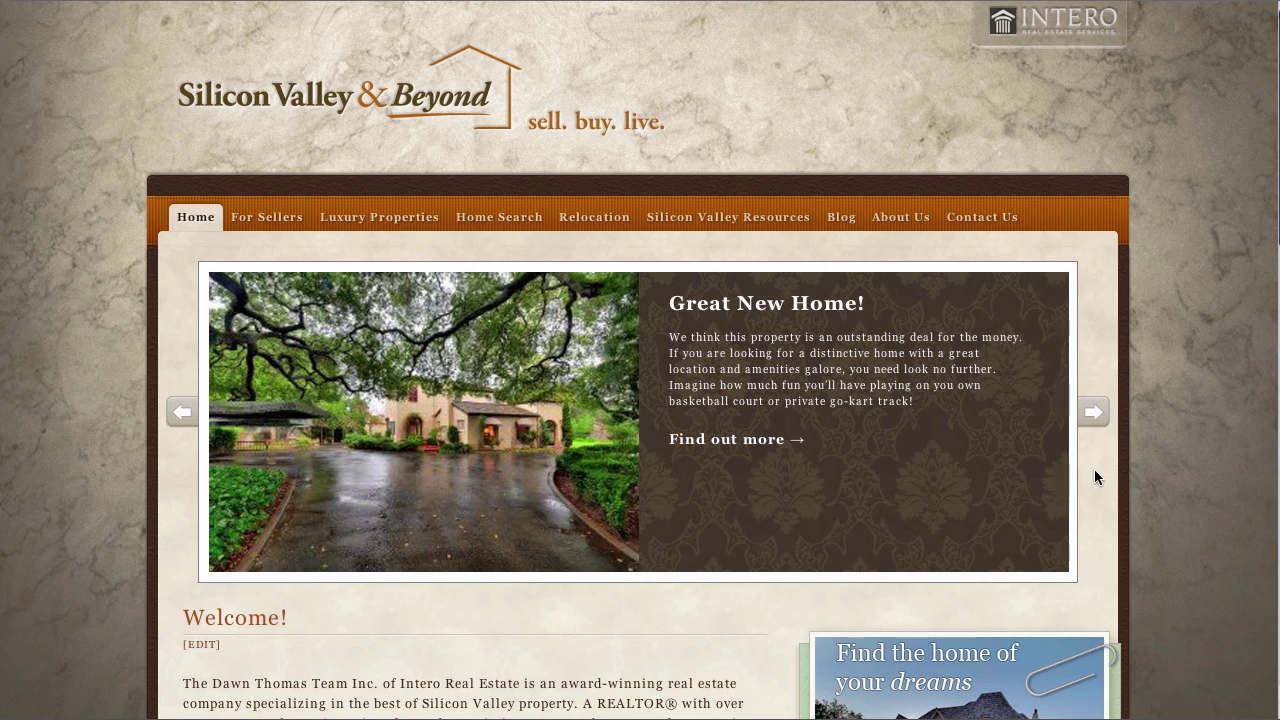
{"action": "left_click", "coordinate": [1091, 416]}
{"action": "left_click", "coordinate": [1091, 416]}
{"action": "left_click", "coordinate": [1091, 416]}
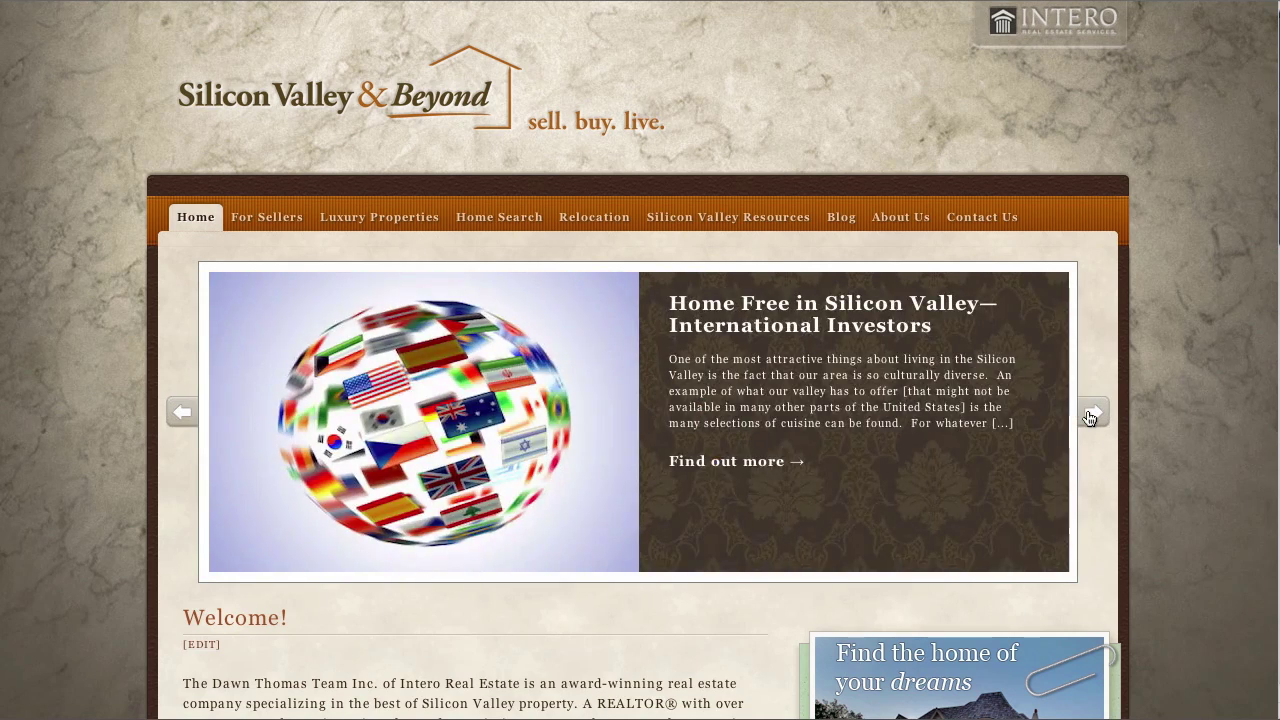
{"action": "left_click", "coordinate": [1091, 416]}
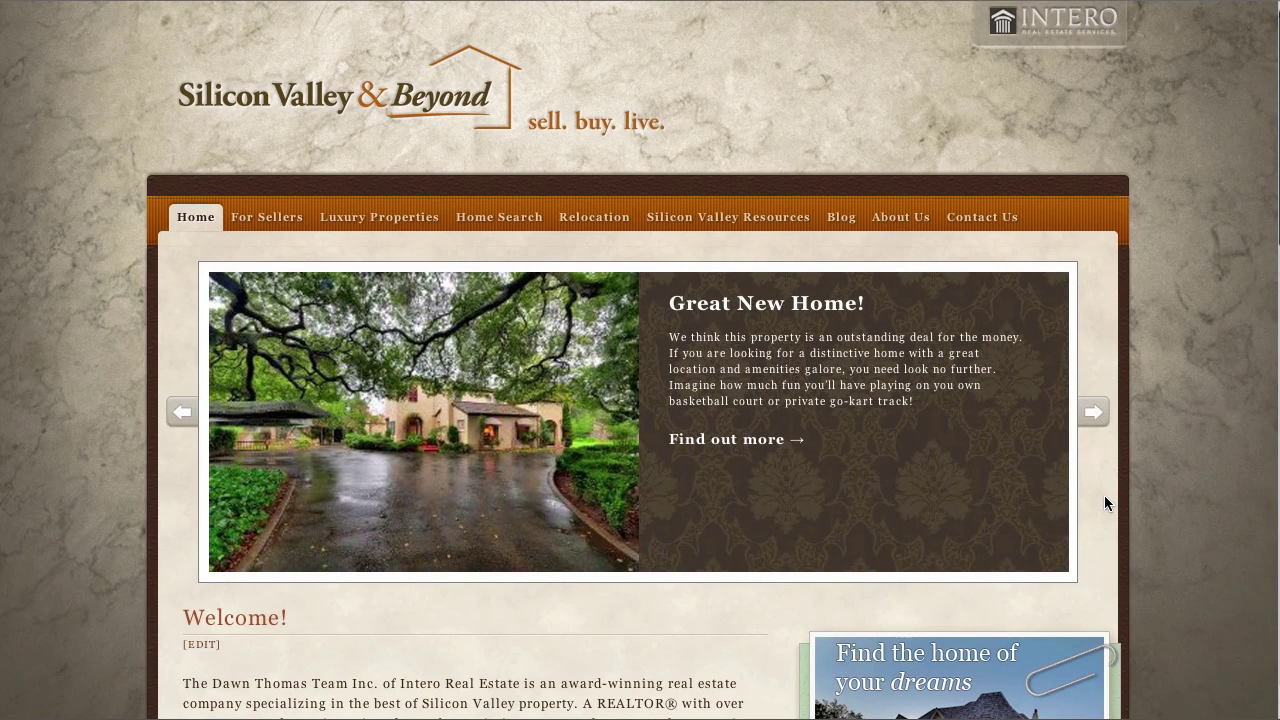
{"action": "left_click", "coordinate": [1091, 416]}
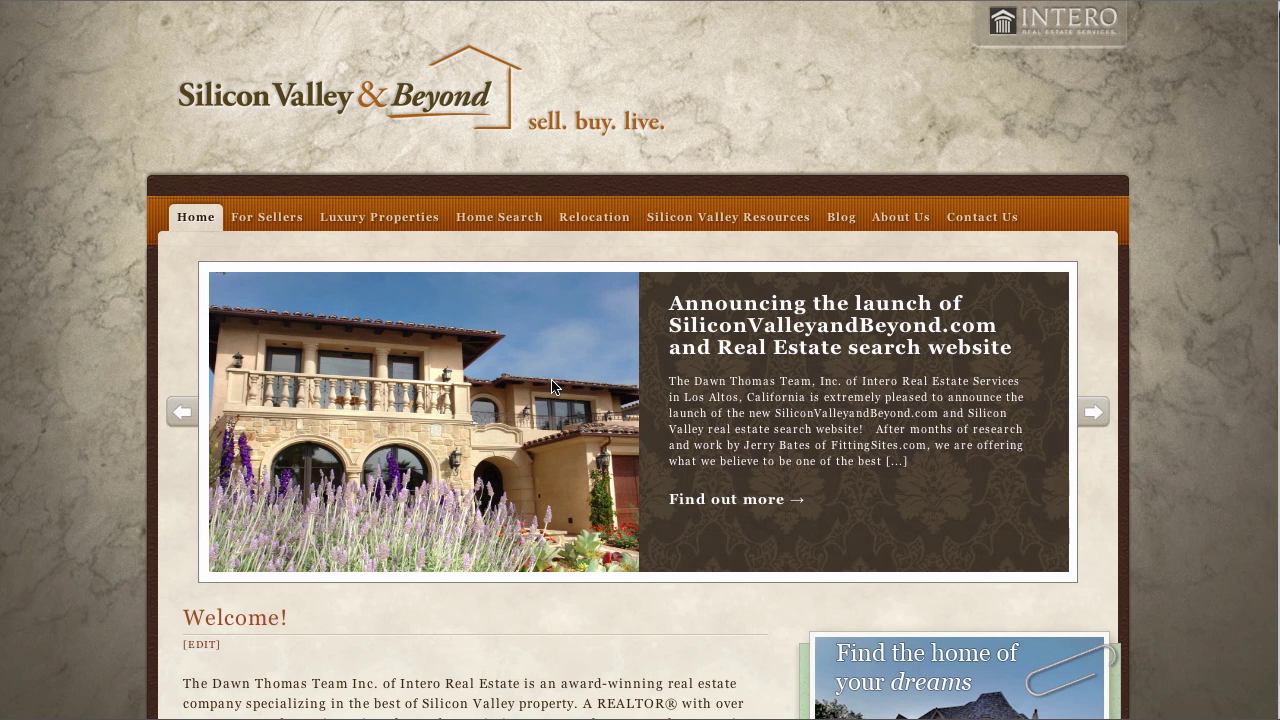
Step: Open the featured post announcing the SiliconValleyandBeyond.com launch and examine its full text and image
{"action": "left_click", "coordinate": [748, 333]}
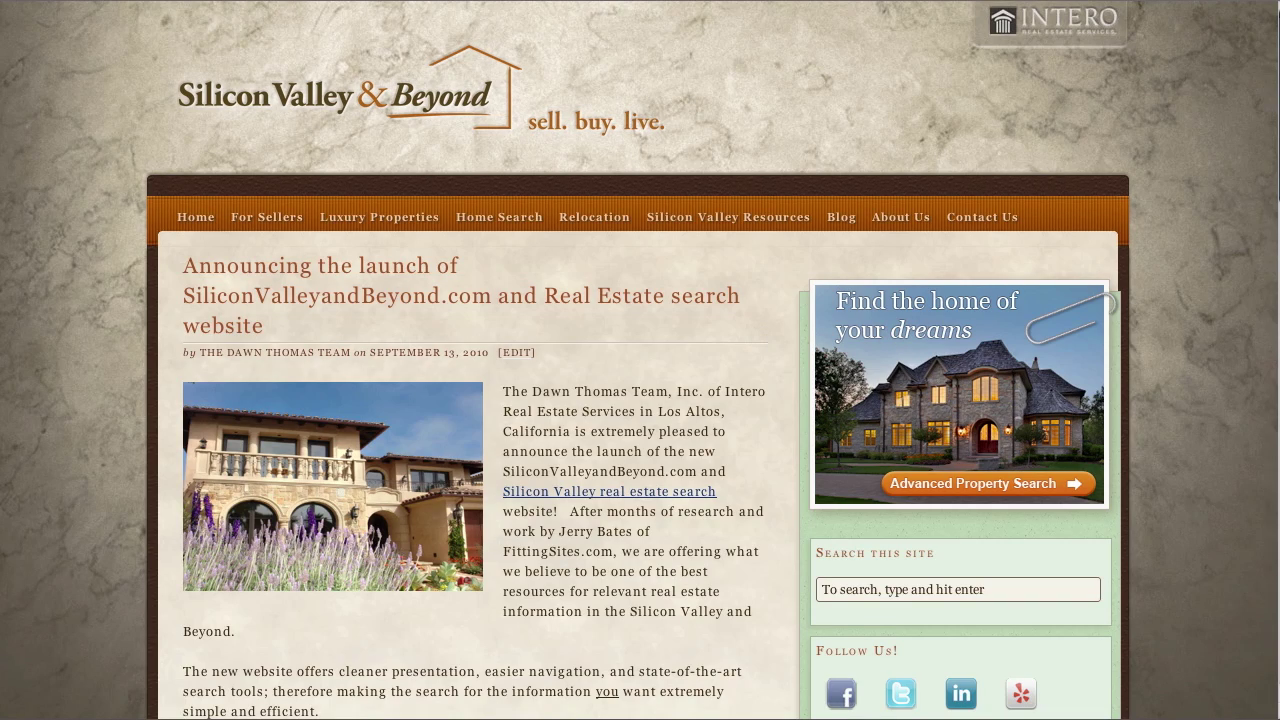
{"action": "scroll", "coordinate": [640, 360], "scroll_direction": "down", "scroll_amount": 8}
{"action": "scroll", "coordinate": [640, 360], "scroll_direction": "up", "scroll_amount": 6}
{"action": "scroll", "coordinate": [640, 360], "scroll_direction": "up", "scroll_amount": 1}
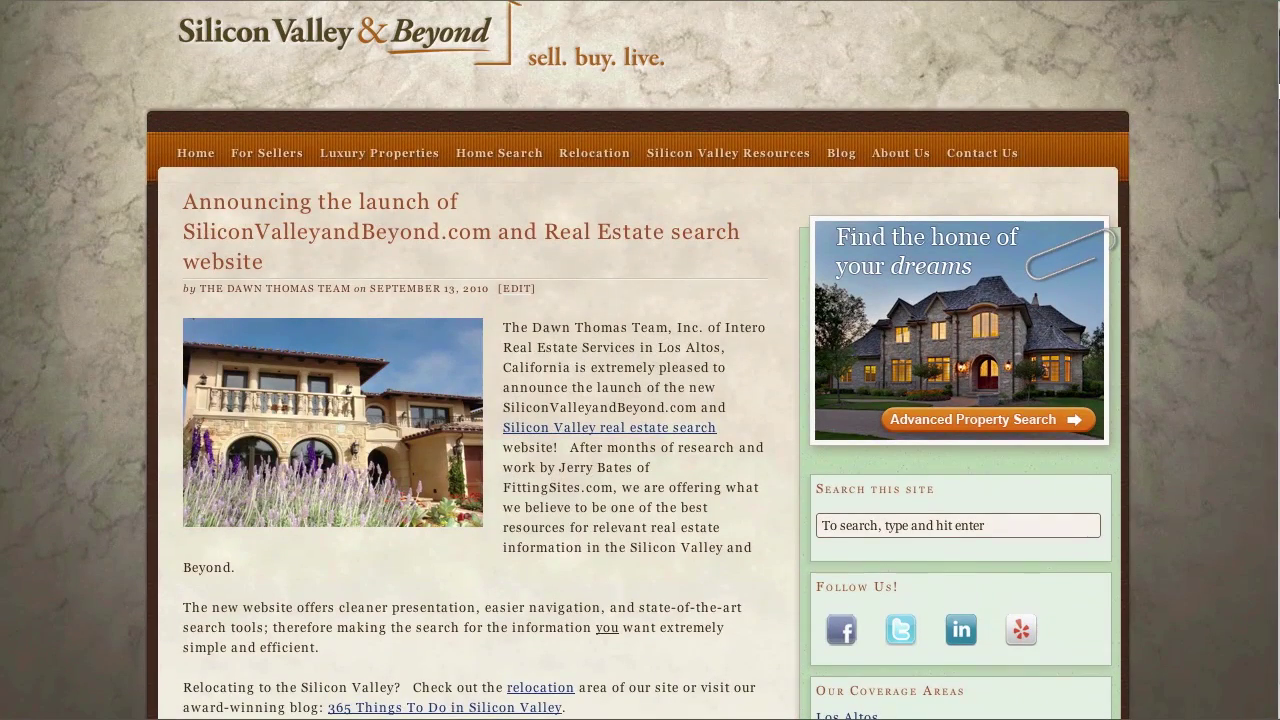